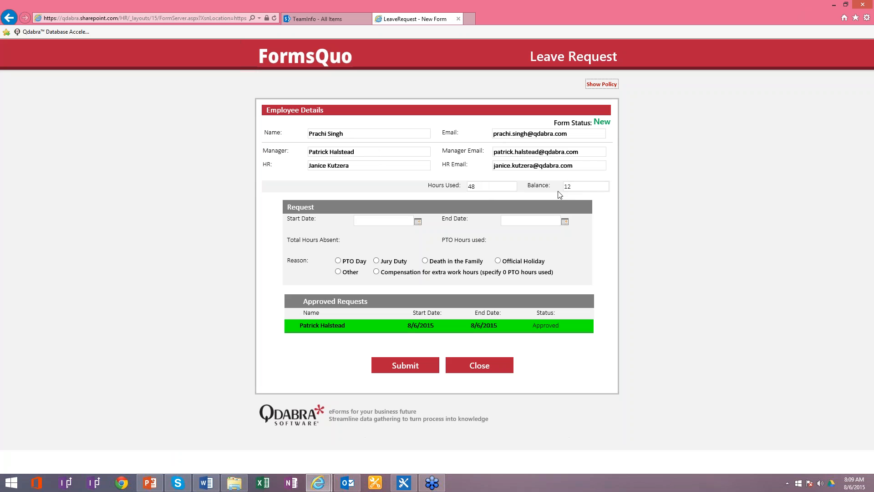
Set the leave request's start date to 8/12/2015, try 8/17/2015 as the end date, and change it to 8/13/2015
{"action": "left_click", "coordinate": [418, 223]}
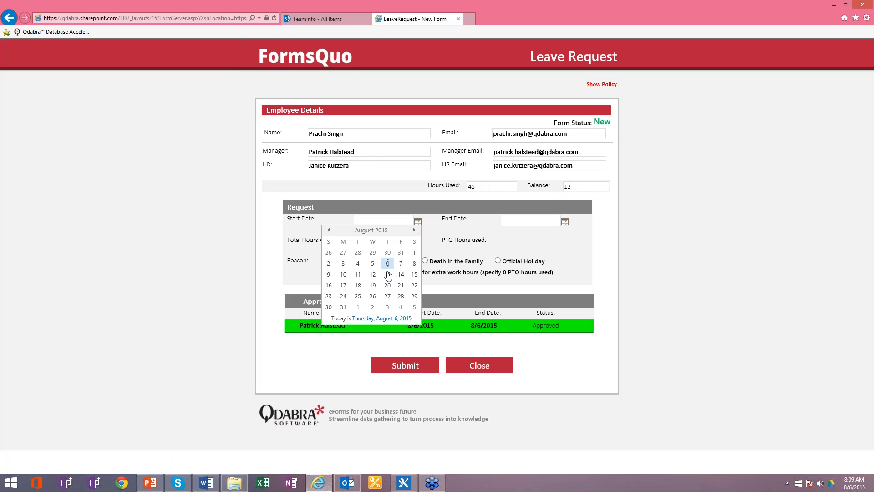
{"action": "left_click", "coordinate": [372, 275]}
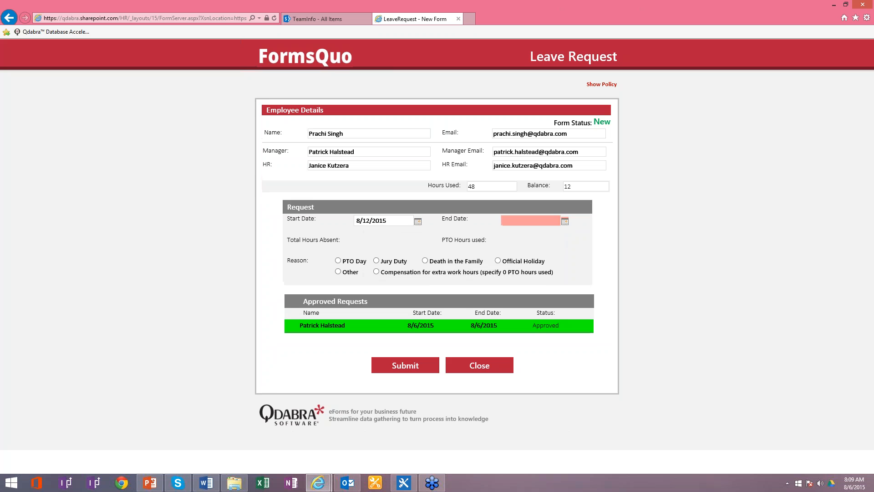
{"action": "left_click", "coordinate": [564, 221]}
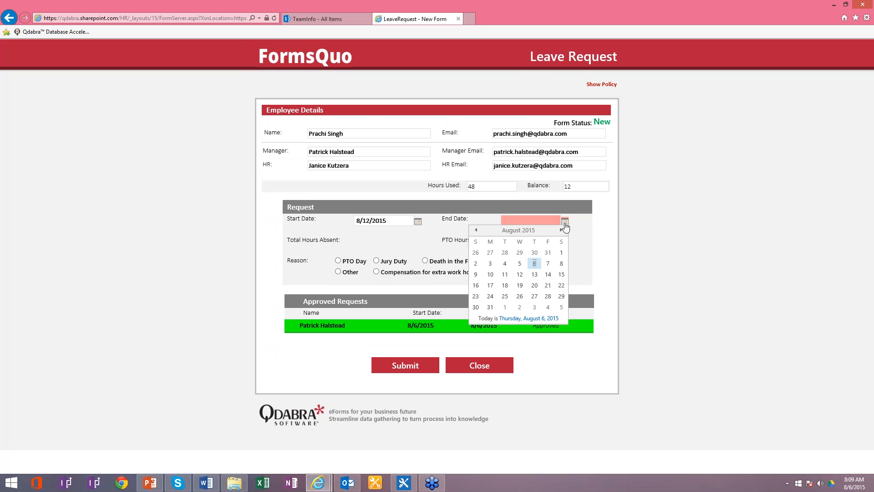
{"action": "left_click", "coordinate": [489, 285]}
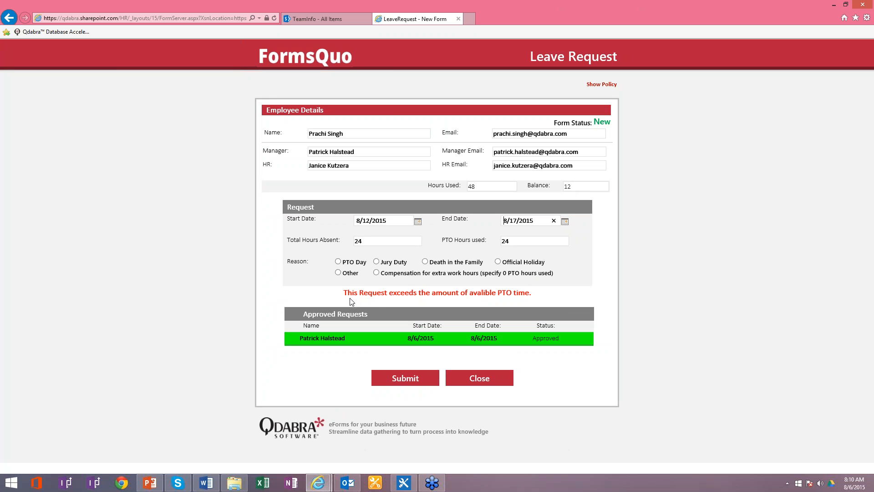
{"action": "left_click", "coordinate": [564, 222]}
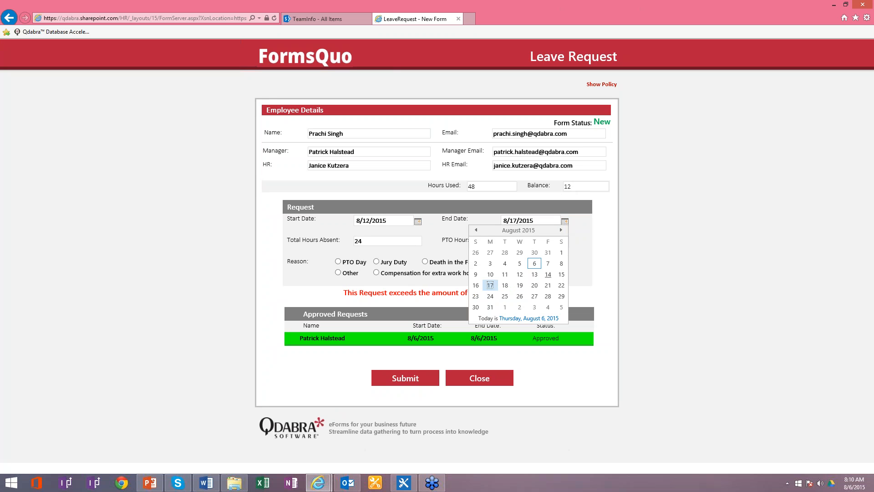
{"action": "left_click", "coordinate": [534, 275]}
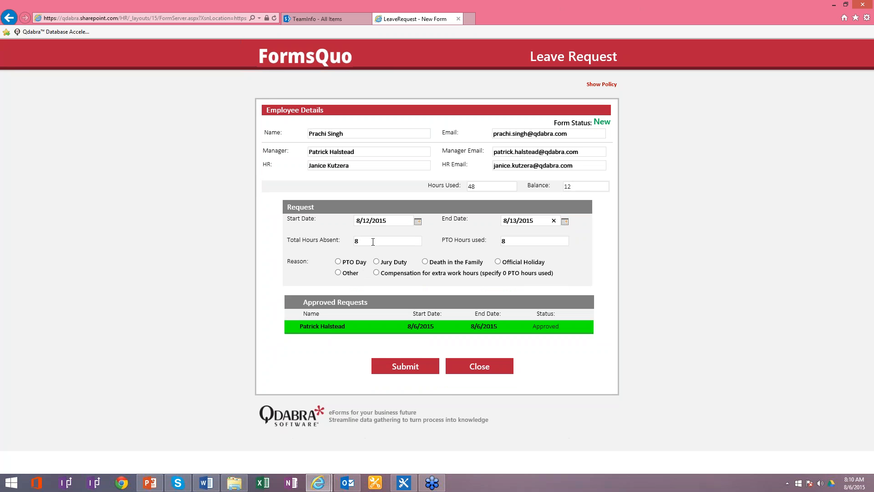
Choose PTO Day as the reason, add the comment "Personal Time", and submit the leave request
{"action": "left_click", "coordinate": [338, 261]}
{"action": "left_click", "coordinate": [370, 307]}
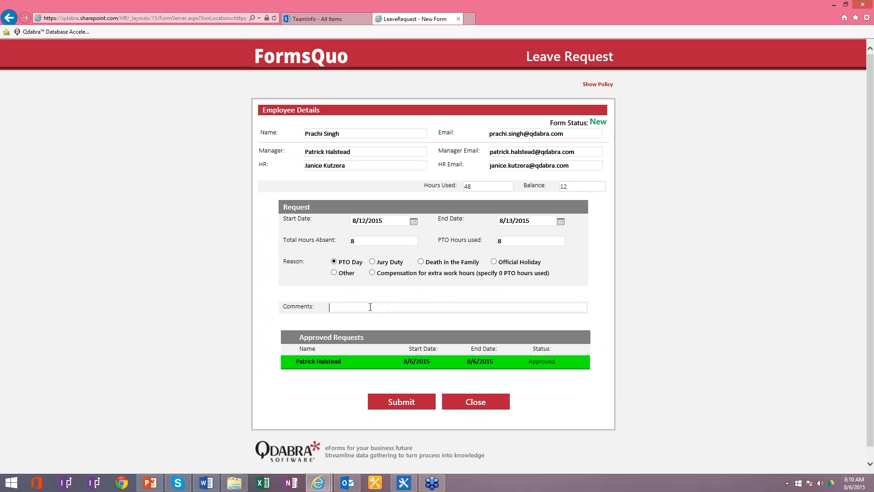
{"action": "left_click", "coordinate": [370, 308]}
{"action": "left_click", "coordinate": [369, 326]}
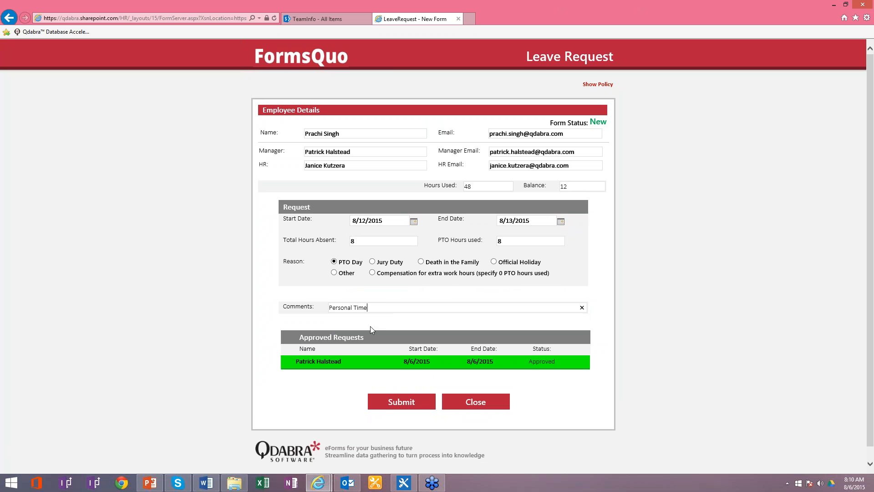
{"action": "left_click", "coordinate": [410, 404]}
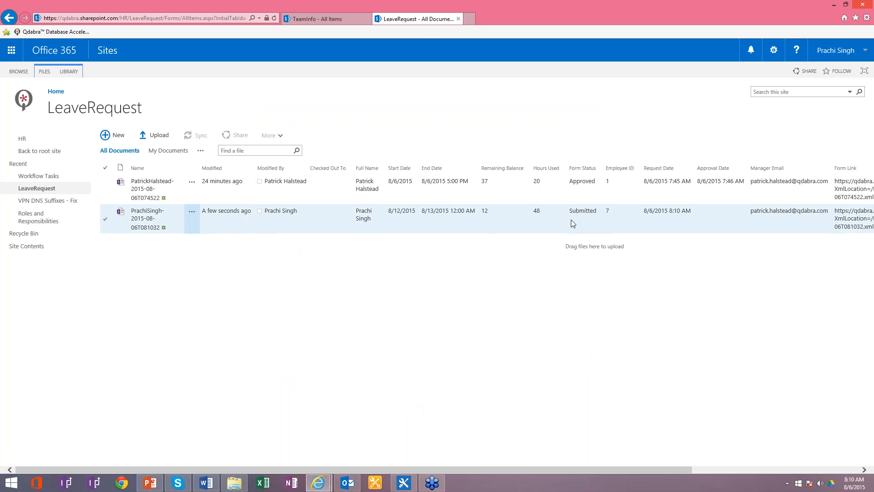
Examine the newly submitted request's row in the LeaveRequest library, including its form link and Leave Request Notification columns
{"action": "left_click", "coordinate": [588, 229]}
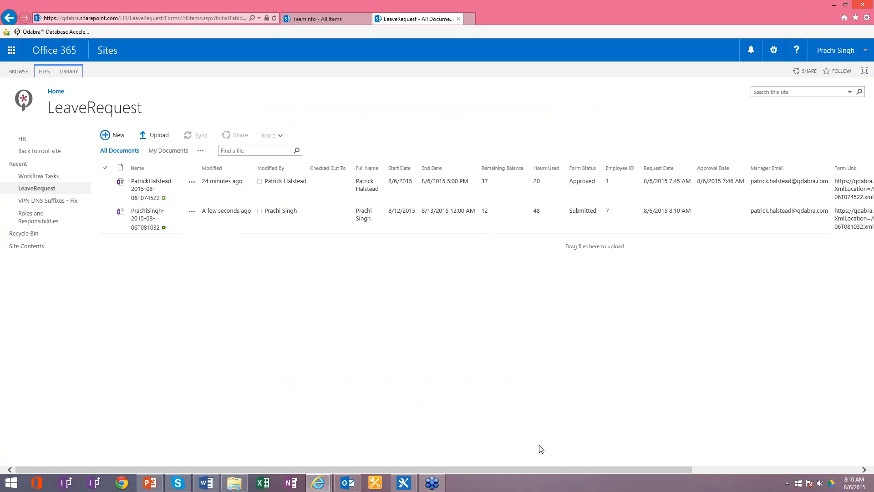
{"action": "left_click_drag", "start_coordinate": [542, 469], "coordinate": [730, 457]}
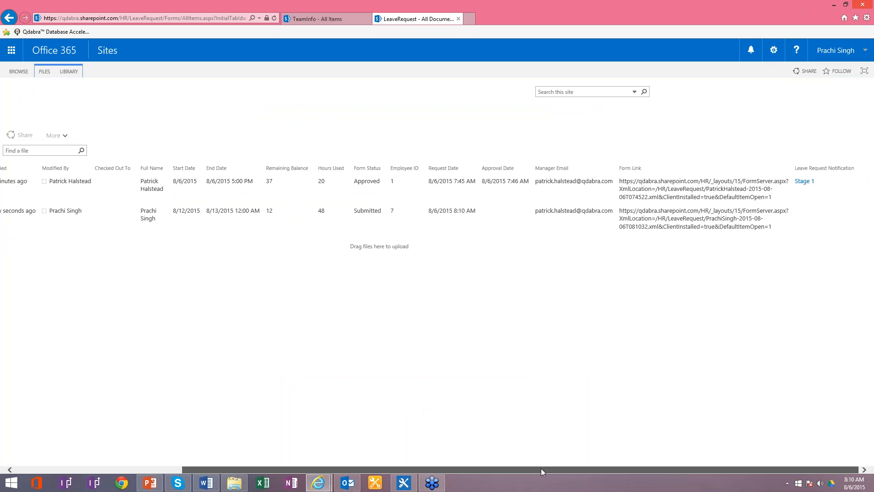
{"action": "left_click_drag", "start_coordinate": [541, 468], "coordinate": [490, 471]}
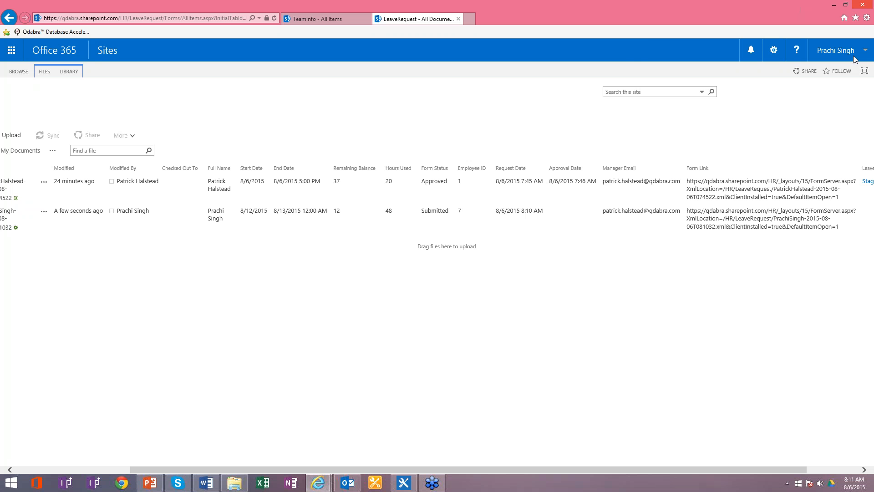
Switch to the manager's Outlook inbox, open the newest "Leave Request: Submitted" message and approve the request
{"action": "key", "text": "alt+Tab"}
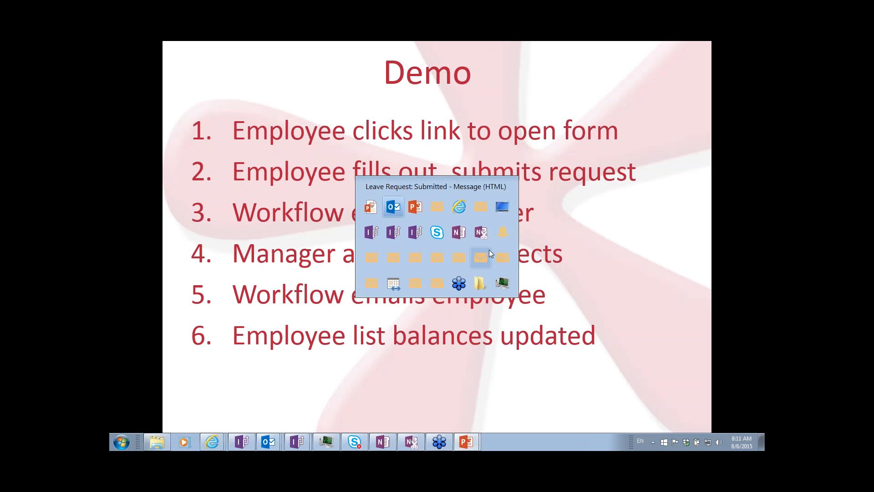
{"action": "left_click", "coordinate": [393, 206]}
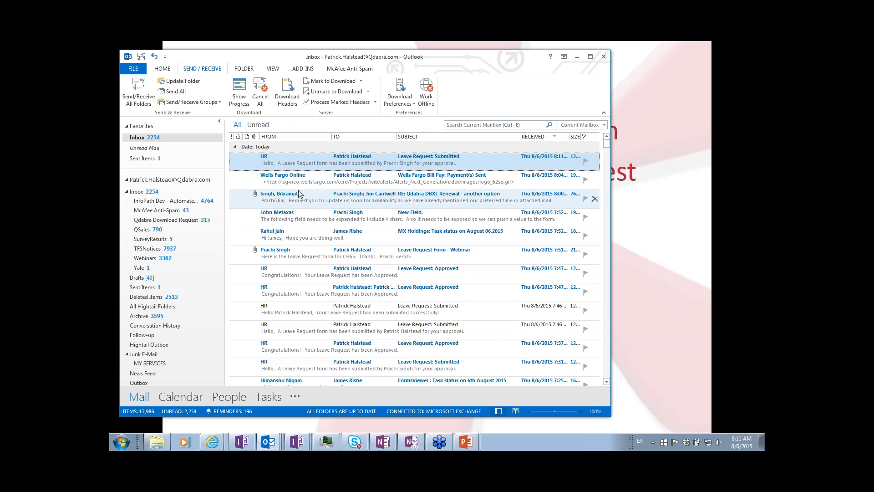
{"action": "double_click", "coordinate": [304, 159]}
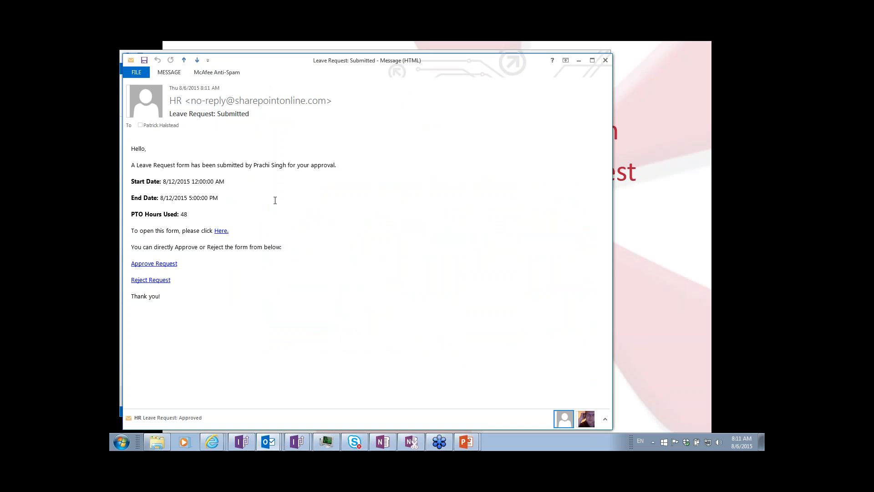
{"action": "left_click", "coordinate": [171, 267]}
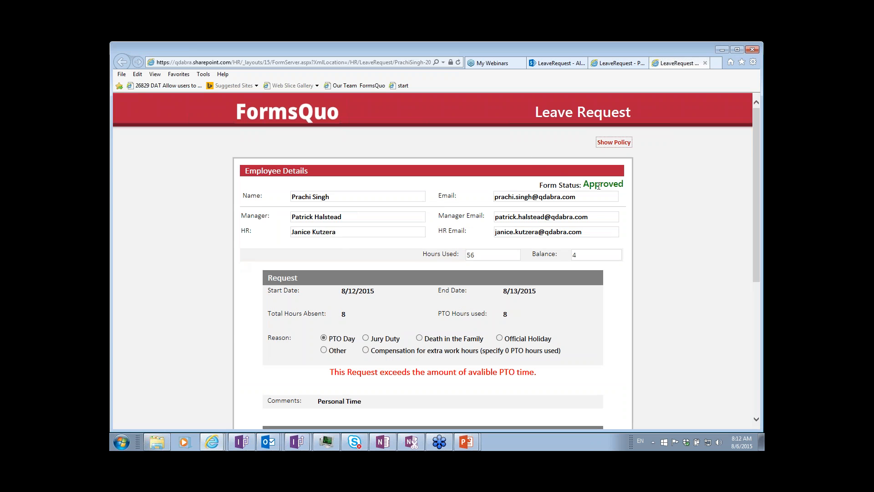
Review the form status, approval details and approved requests on the manager's copy of the leave request form
{"action": "double_click", "coordinate": [595, 186]}
{"action": "scroll", "coordinate": [605, 210], "scroll_direction": "down", "scroll_amount": 2}
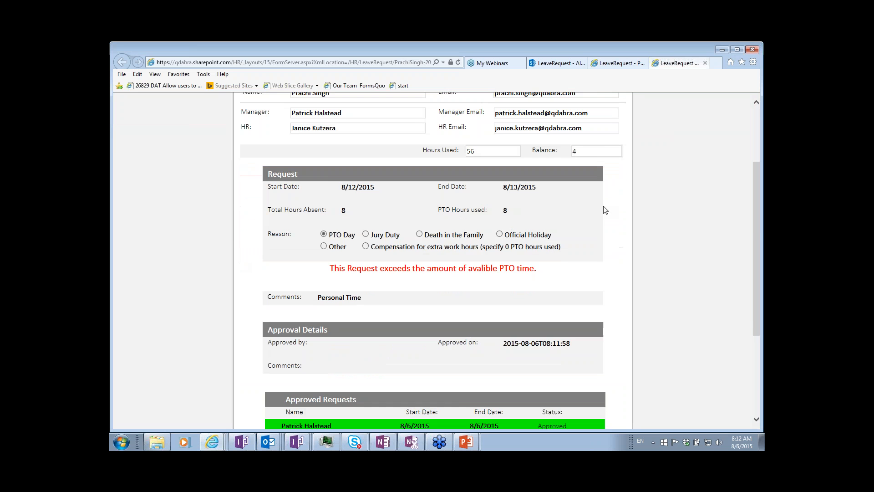
{"action": "scroll", "coordinate": [604, 210], "scroll_direction": "down", "scroll_amount": 3}
{"action": "left_click", "coordinate": [462, 336]}
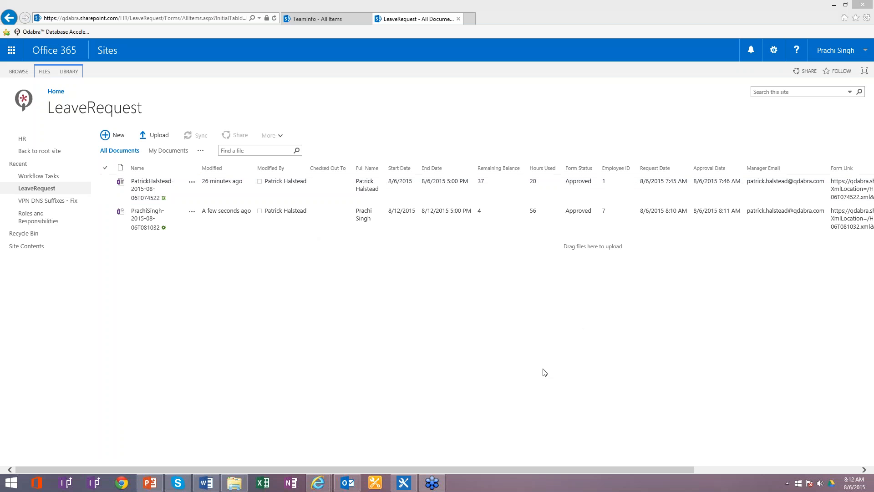
Check the 8/12/2015 request's row in the LeaveRequest library, open its form to review the hours used and balance, and return to the library
{"action": "left_click", "coordinate": [502, 202]}
{"action": "left_click", "coordinate": [482, 219]}
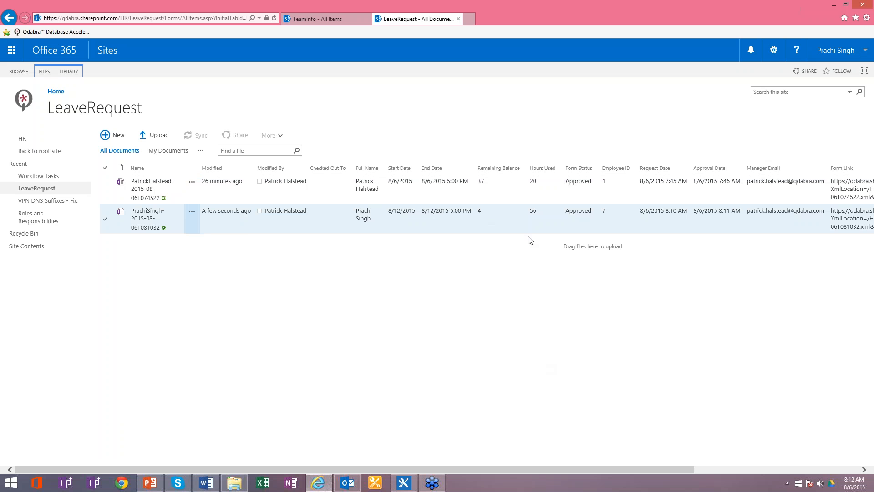
{"action": "left_click", "coordinate": [144, 229]}
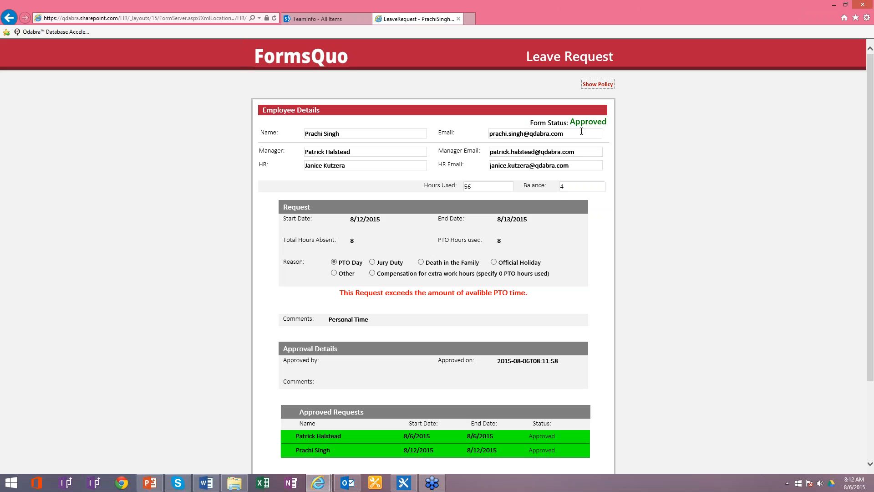
{"action": "left_click_drag", "start_coordinate": [484, 189], "coordinate": [452, 191]}
{"action": "left_click_drag", "start_coordinate": [571, 190], "coordinate": [558, 196]}
{"action": "scroll", "coordinate": [644, 288], "scroll_direction": "down", "scroll_amount": 3}
{"action": "left_click", "coordinate": [10, 18]}
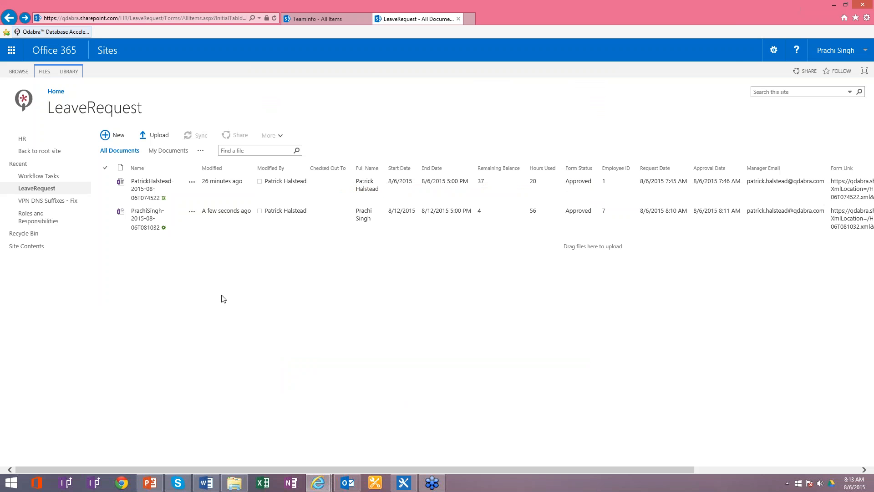
Compare the 8/12/2015 request's row in the LeaveRequest library with the employee's PTO entry in the TeamInfo list
{"action": "left_click", "coordinate": [435, 220]}
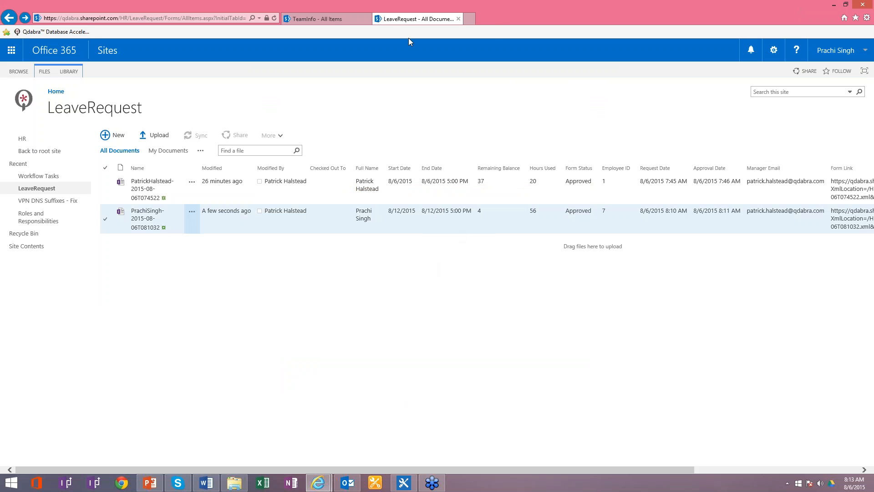
{"action": "left_click", "coordinate": [335, 20]}
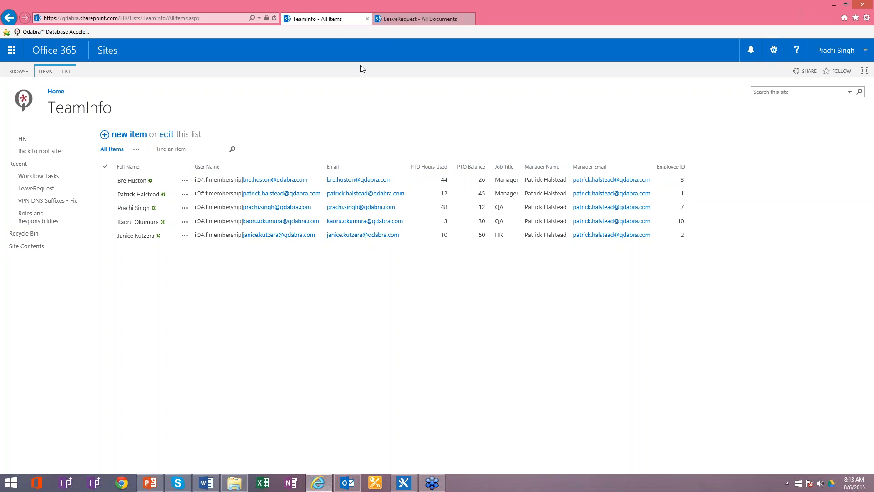
{"action": "left_click", "coordinate": [414, 19]}
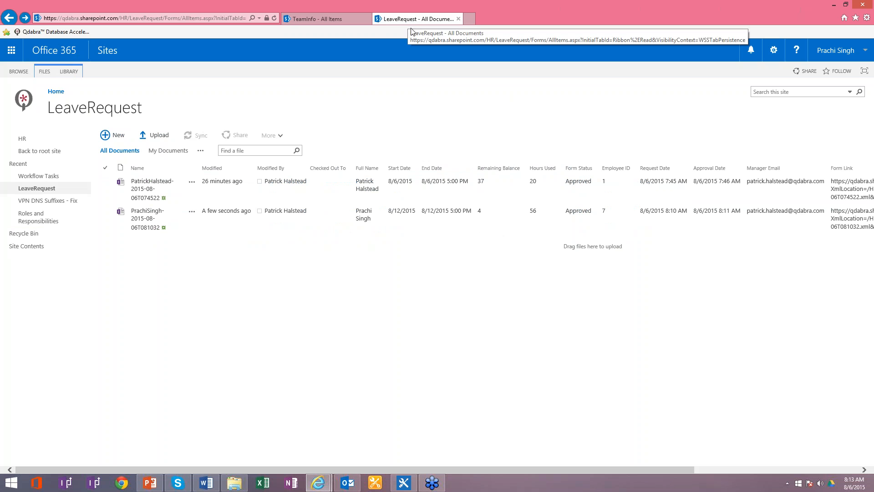
{"action": "left_click", "coordinate": [269, 210]}
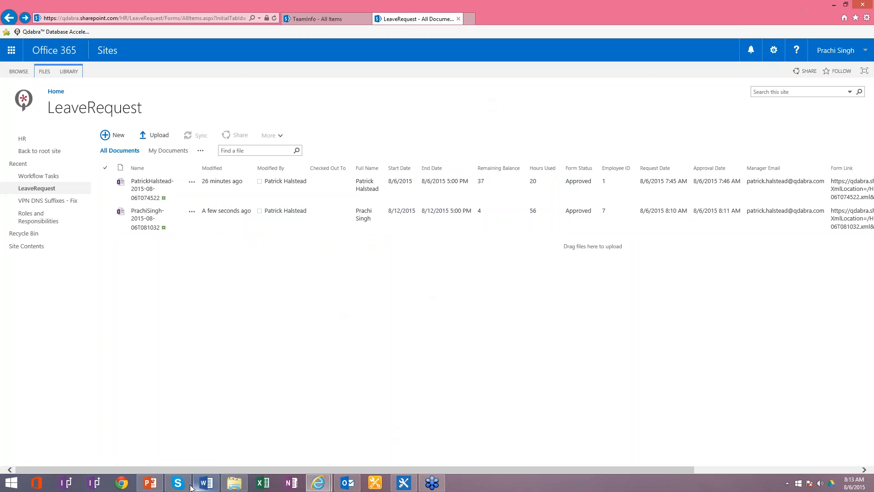
Switch to SharePoint Designer and review the workflow's manager e-mail for Submitted status and its e-mail for Approved status, leaving both unedited
{"action": "left_click", "coordinate": [403, 482]}
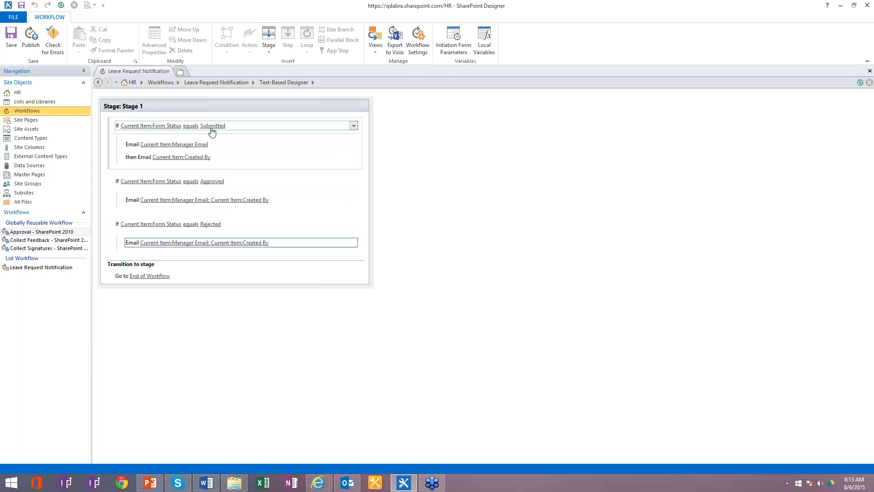
{"action": "left_click", "coordinate": [169, 145]}
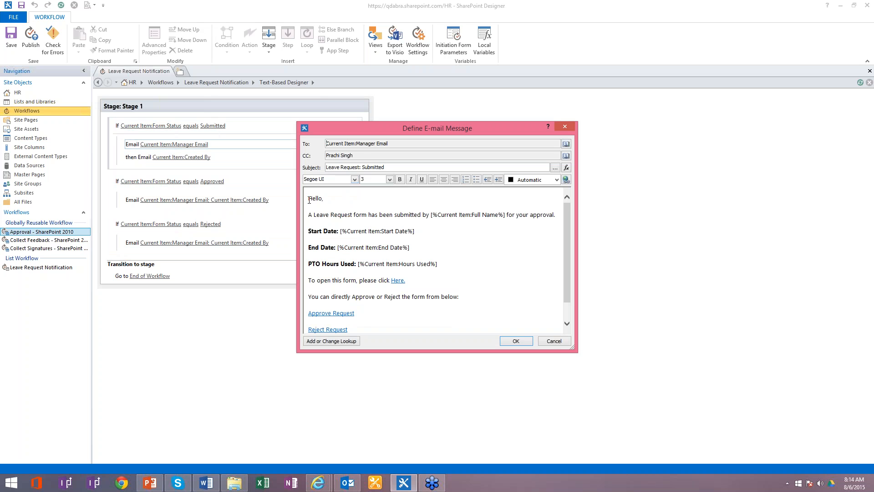
{"action": "left_click_drag", "start_coordinate": [309, 201], "coordinate": [400, 324]}
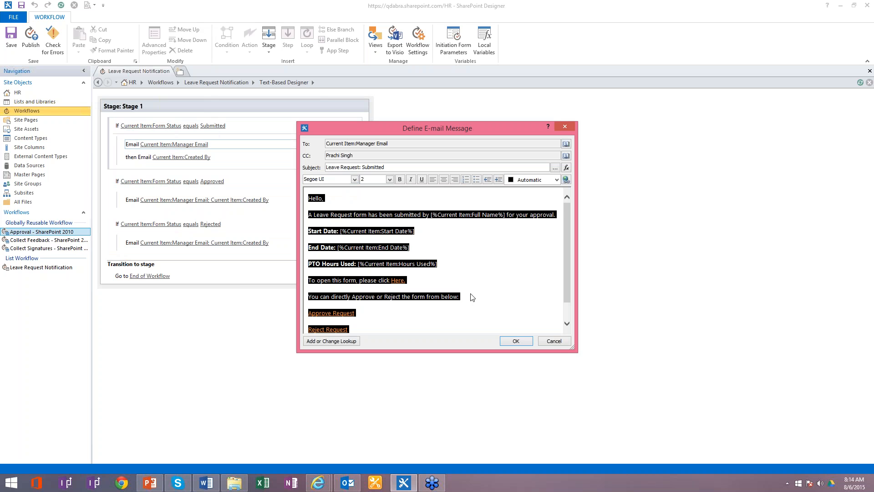
{"action": "left_click", "coordinate": [526, 296]}
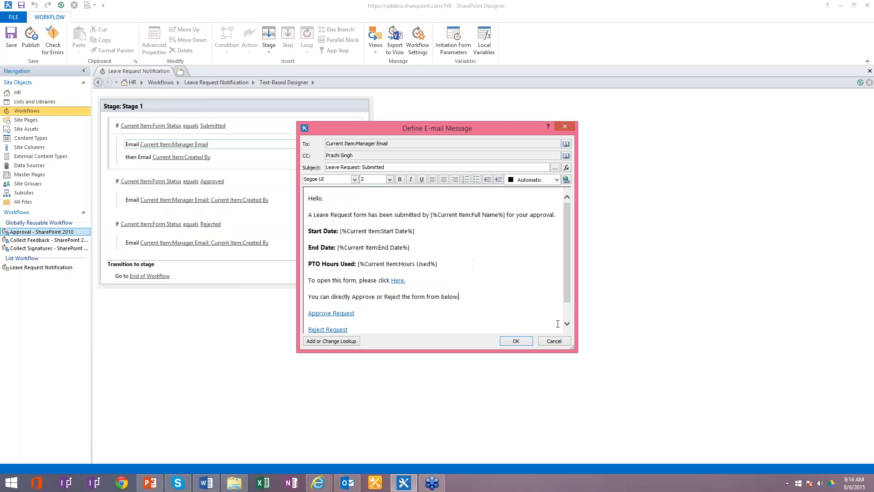
{"action": "left_click", "coordinate": [555, 341]}
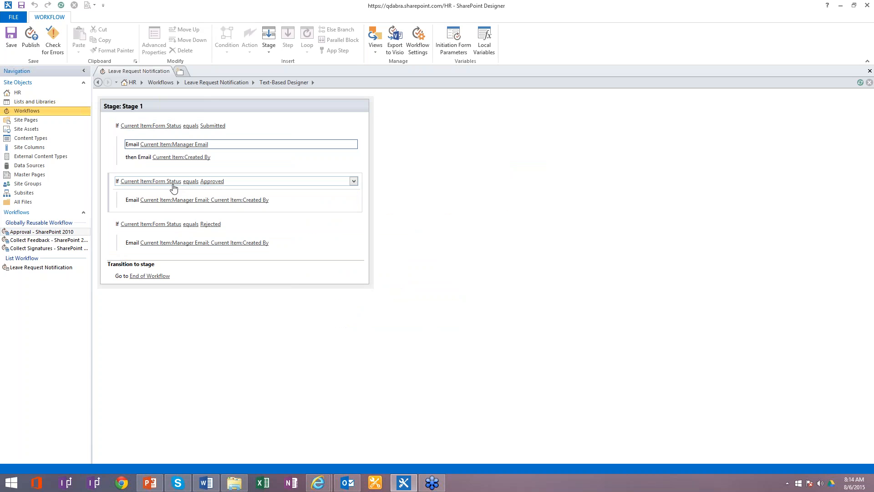
{"action": "left_click", "coordinate": [221, 201]}
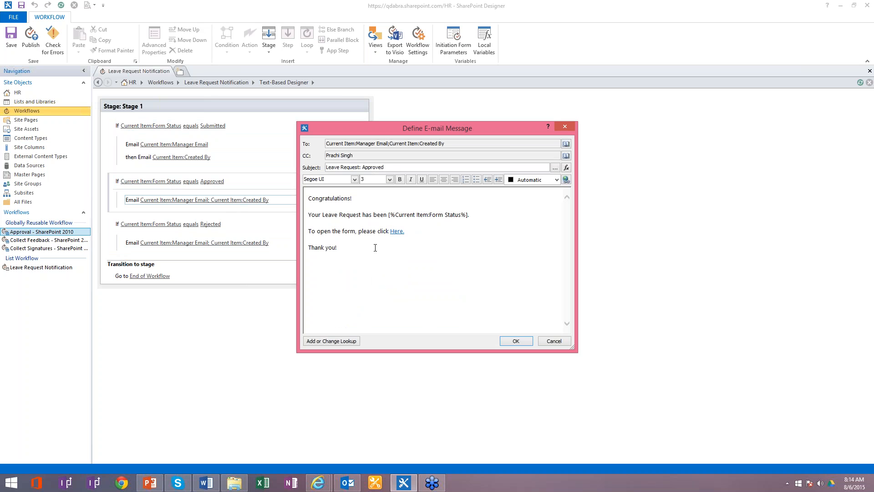
{"action": "left_click", "coordinate": [554, 341]}
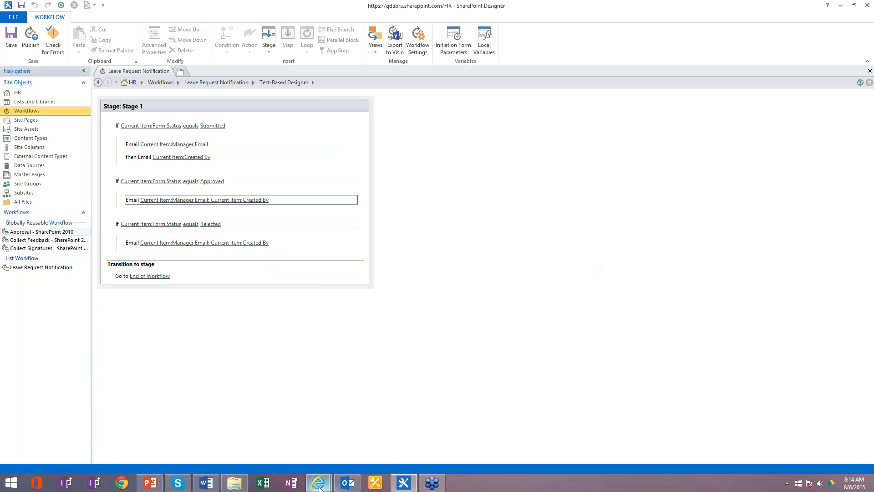
Switch back to the LeaveRequest library in the browser and examine the form link and workflow stage columns of both requests
{"action": "mouse_move", "coordinate": [318, 483]}
{"action": "left_click", "coordinate": [362, 428]}
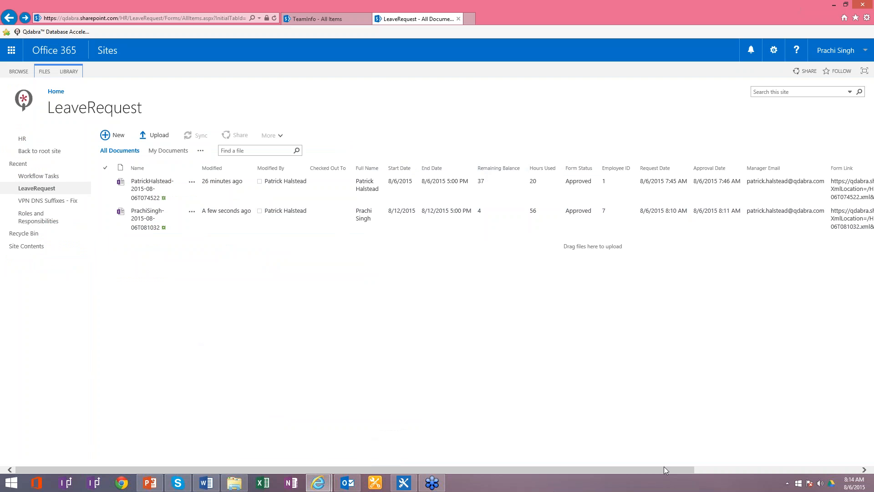
{"action": "left_click_drag", "start_coordinate": [651, 471], "coordinate": [771, 470]}
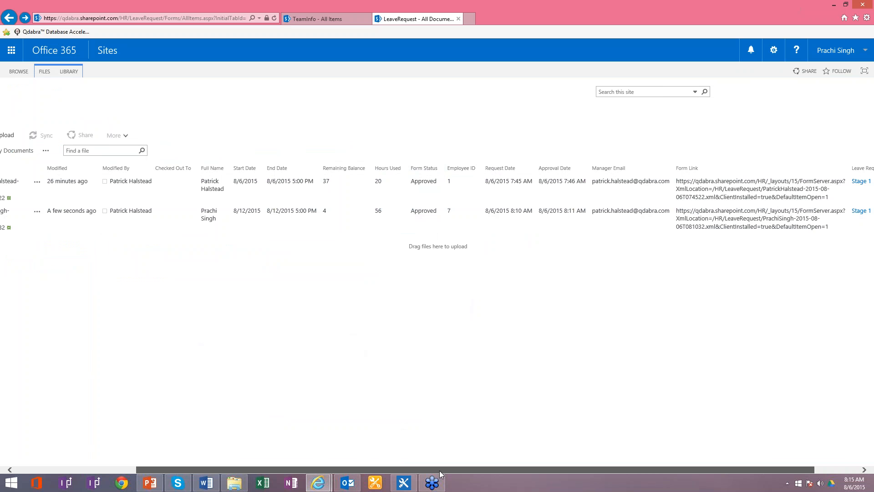
{"action": "left_click_drag", "start_coordinate": [418, 469], "coordinate": [296, 471]}
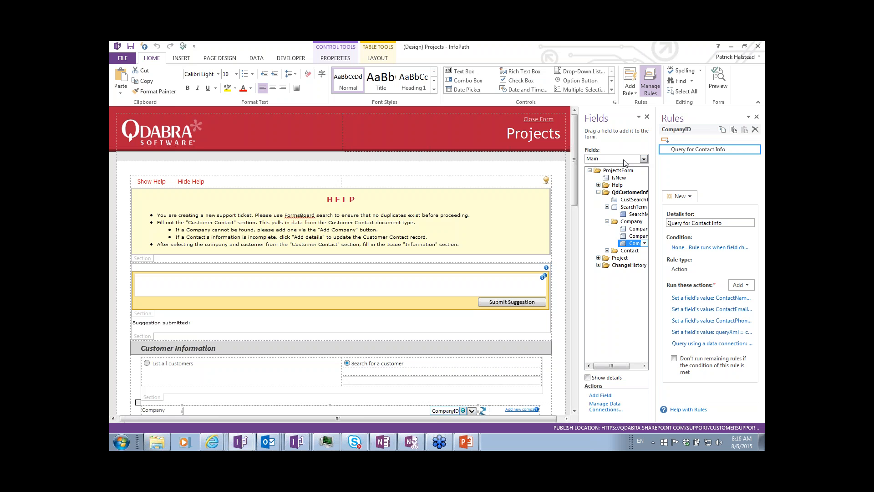
Review the data sources of the Projects form template and the options for getting external data from other sources
{"action": "left_click", "coordinate": [640, 158]}
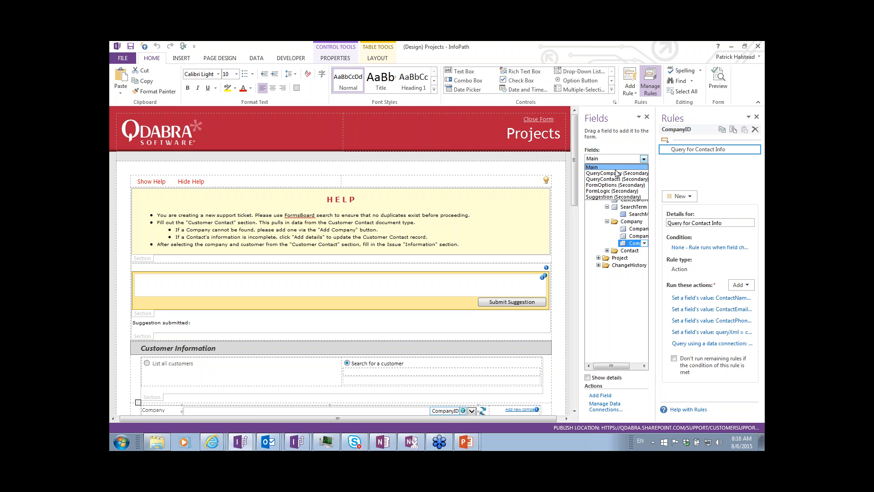
{"action": "left_click", "coordinate": [618, 167]}
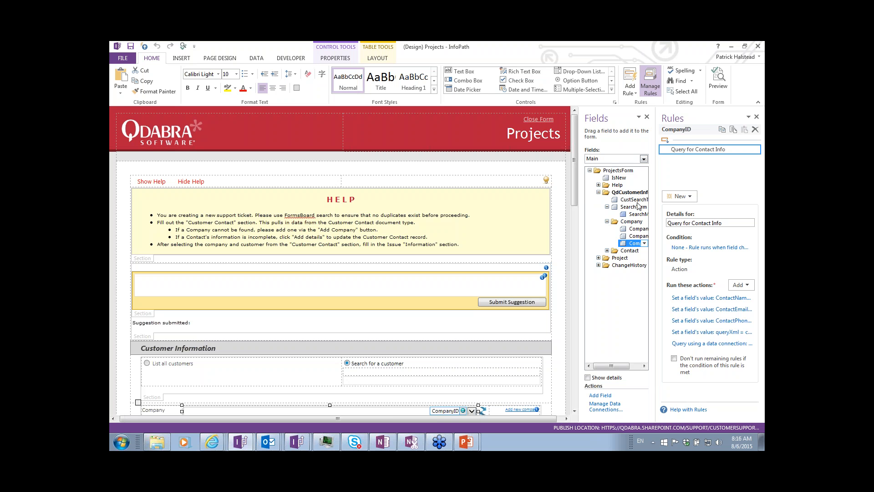
{"action": "left_click", "coordinate": [643, 159]}
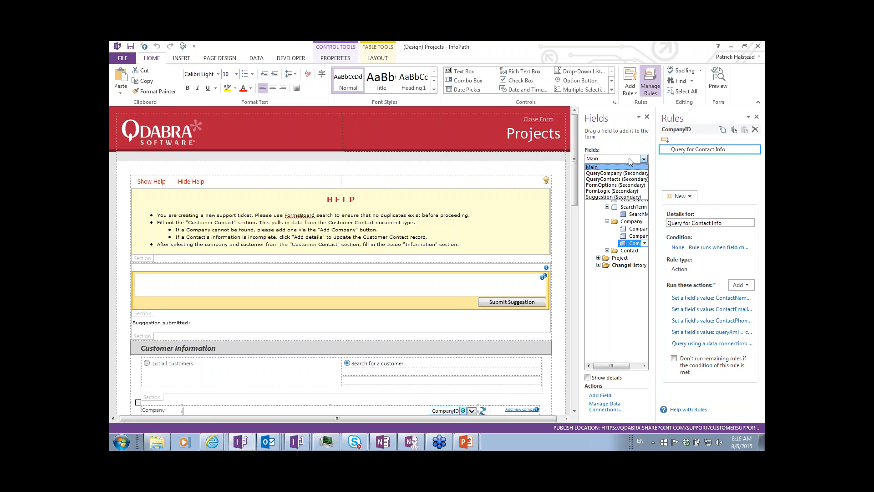
{"action": "left_click", "coordinate": [631, 158]}
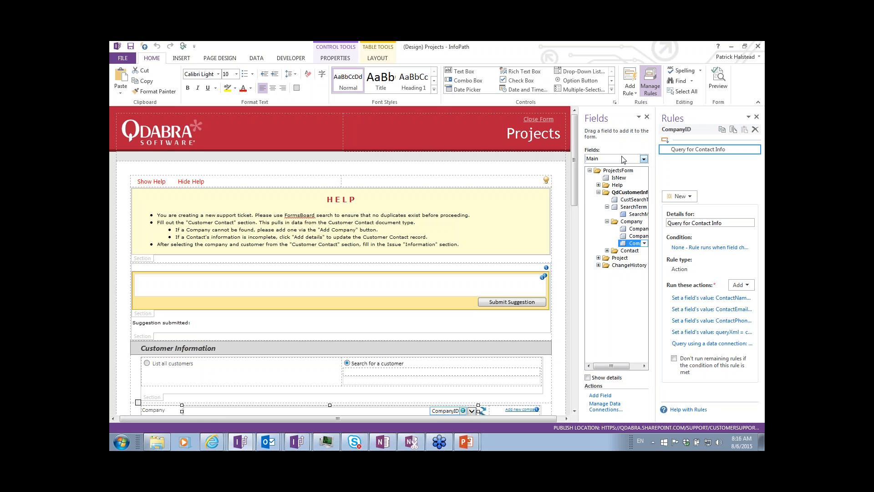
{"action": "left_click", "coordinate": [257, 60]}
{"action": "left_click", "coordinate": [309, 83]}
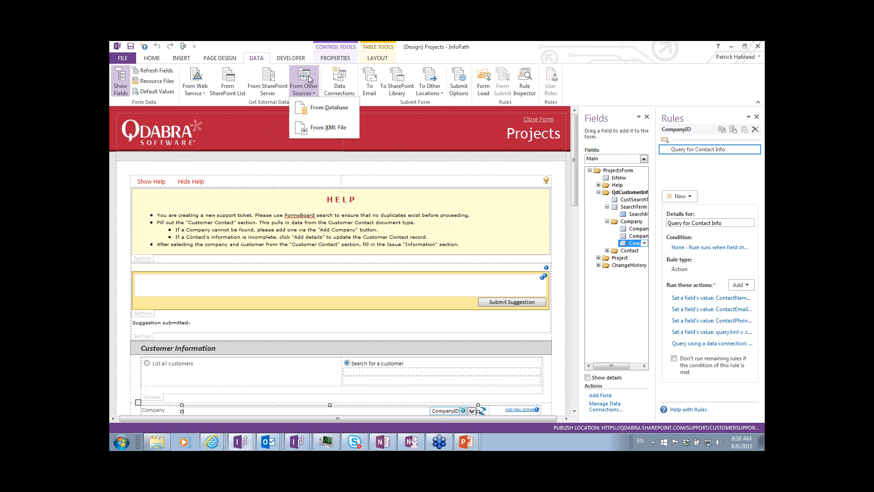
{"action": "left_click", "coordinate": [308, 51]}
Switch to the Leave Request form template in InfoPath, display the QdabraRules secondary data source's fields, and bring the form's Request section into view
{"action": "key", "text": "alt+Tab"}
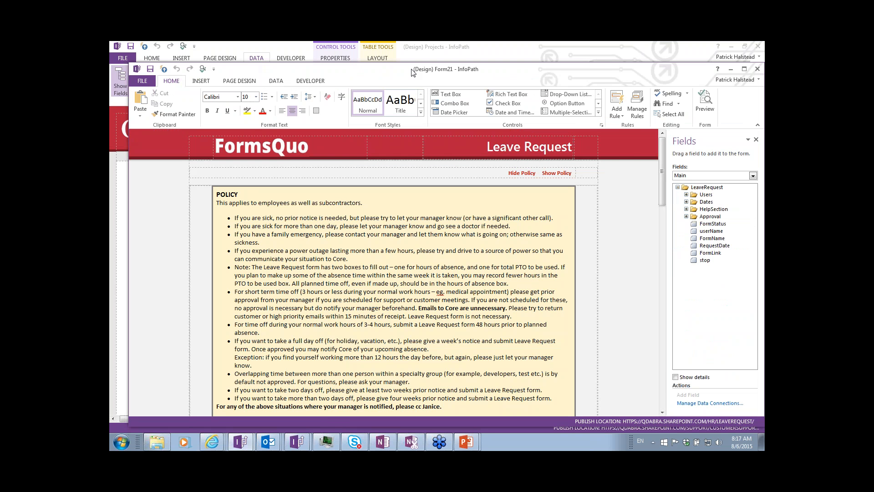
{"action": "left_click_drag", "start_coordinate": [411, 72], "coordinate": [400, 64]}
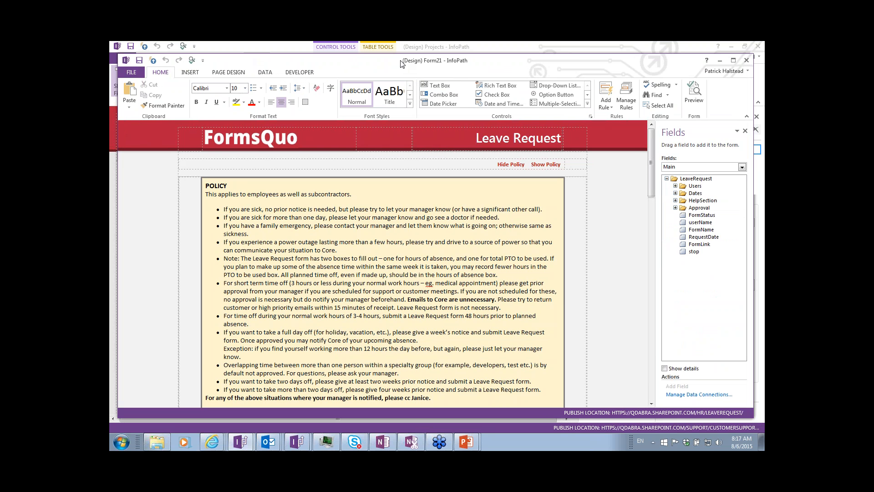
{"action": "left_click", "coordinate": [701, 168]}
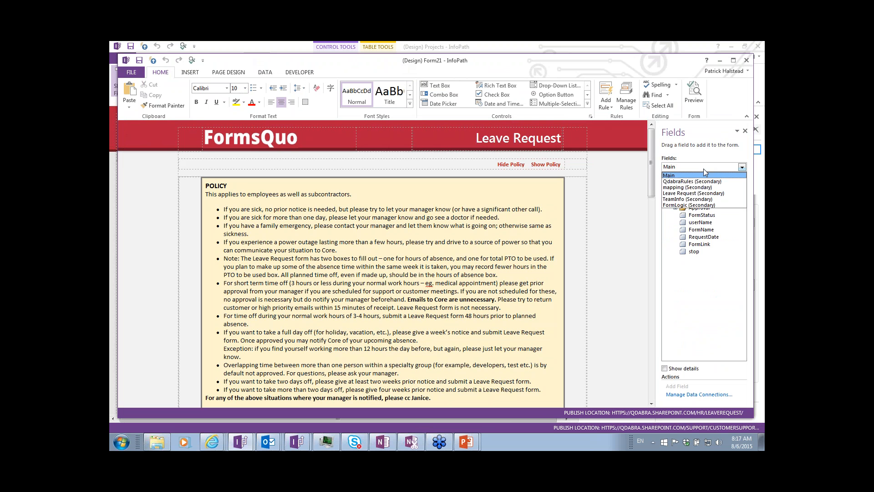
{"action": "left_click", "coordinate": [687, 187]}
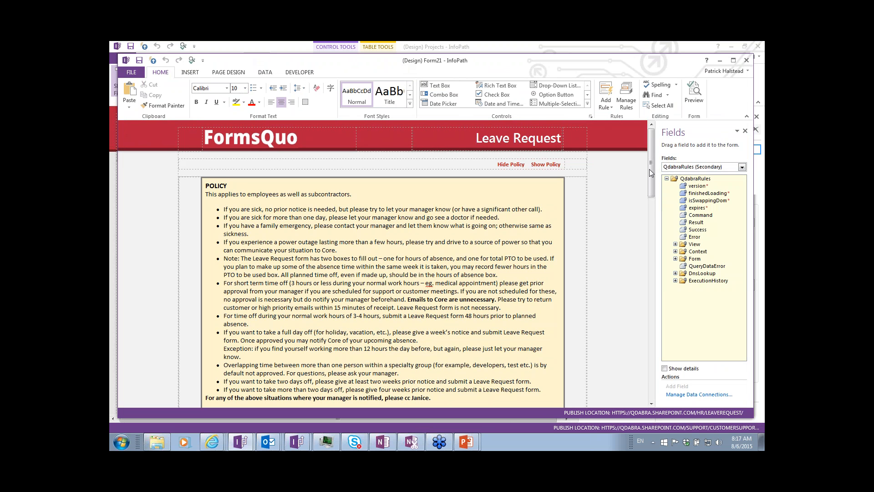
{"action": "mouse_move", "coordinate": [648, 168]}
{"action": "left_mouse_down"}
{"action": "mouse_move", "coordinate": [647, 286]}
{"action": "mouse_move", "coordinate": [643, 178]}
{"action": "left_mouse_up"}
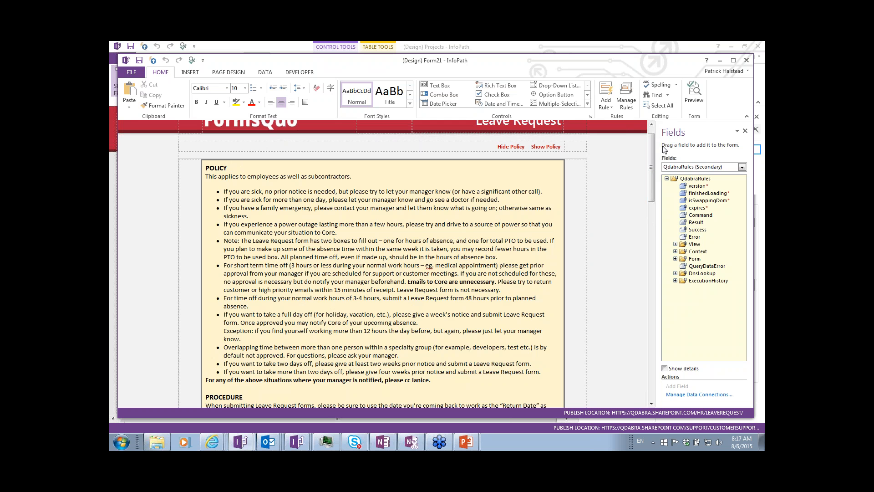
{"action": "left_click_drag", "start_coordinate": [651, 145], "coordinate": [644, 256]}
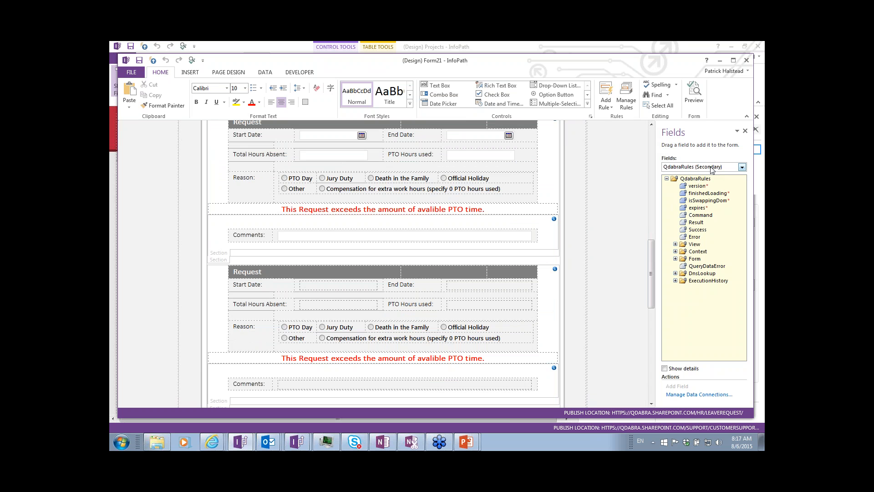
Examine the rules that may change the QdabraRules Command field in the Rule Inspector, and close the inspector
{"action": "right_click", "coordinate": [701, 214]}
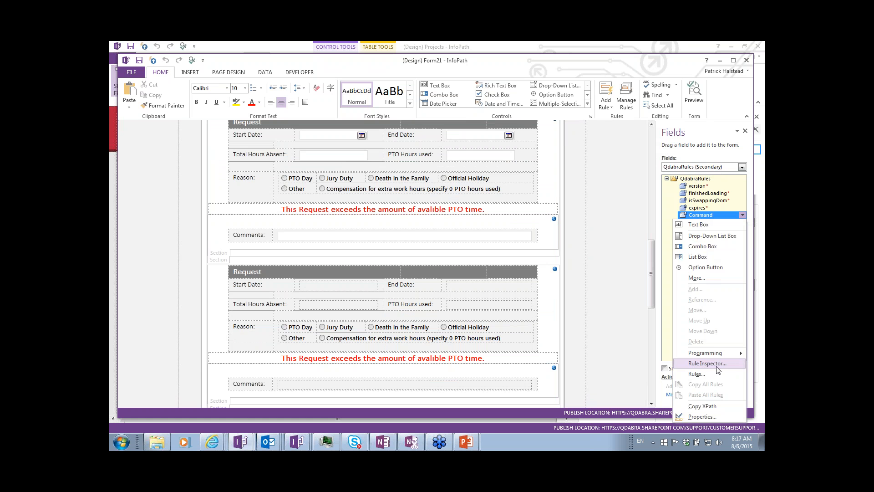
{"action": "left_click", "coordinate": [704, 364]}
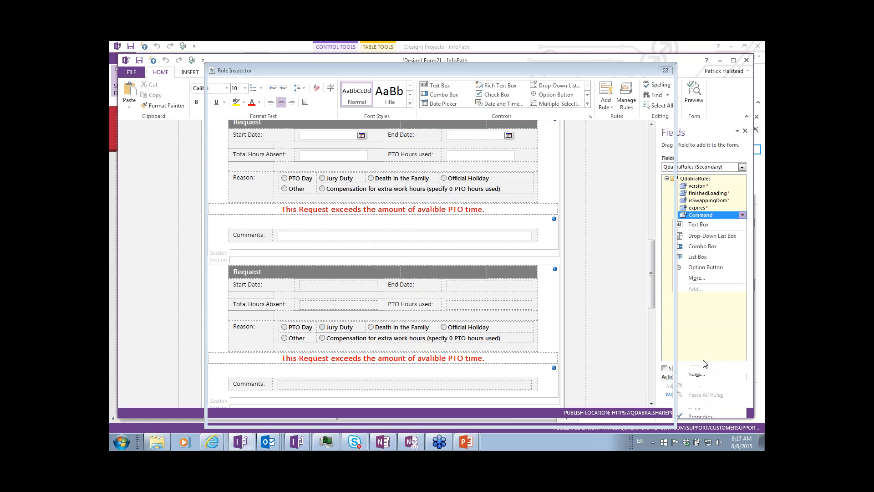
{"action": "scroll", "coordinate": [668, 241], "scroll_direction": "down", "scroll_amount": 5}
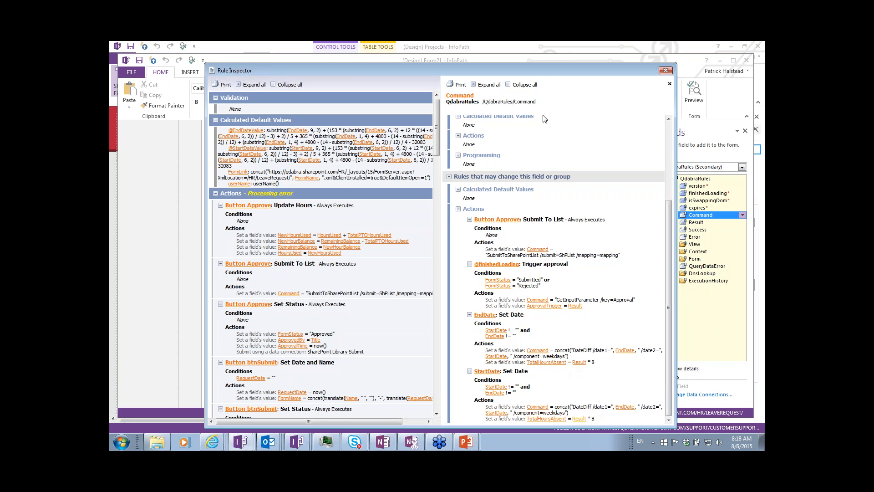
{"action": "left_click_drag", "start_coordinate": [534, 70], "coordinate": [501, 69]}
{"action": "left_click", "coordinate": [632, 70]}
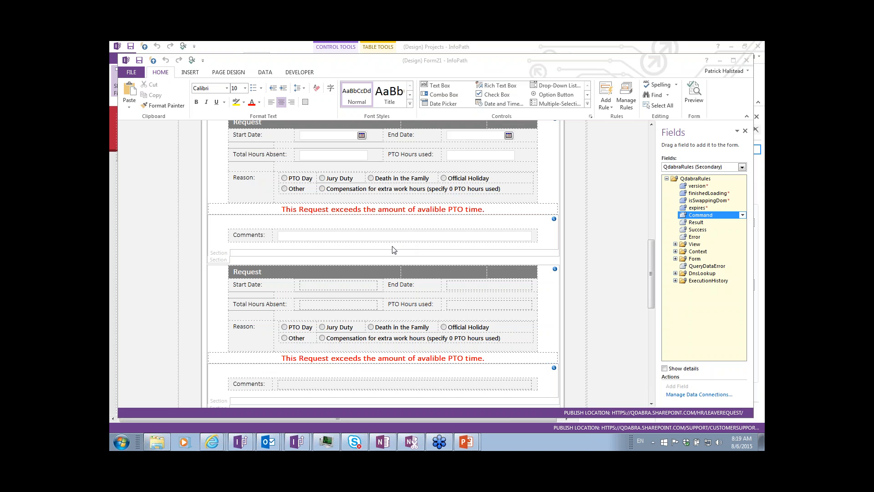
Switch to the browser and return to the LeaveRequest library
{"action": "key", "text": "alt+Tab"}
{"action": "key", "text": "alt+Tab"}
{"action": "key", "text": "alt+Tab"}
{"action": "key", "text": "alt+Tab"}
{"action": "key", "text": "alt+Tab"}
{"action": "key", "text": "alt+Tab"}
{"action": "key", "text": "alt+Tab"}
{"action": "key", "text": "alt+Tab"}
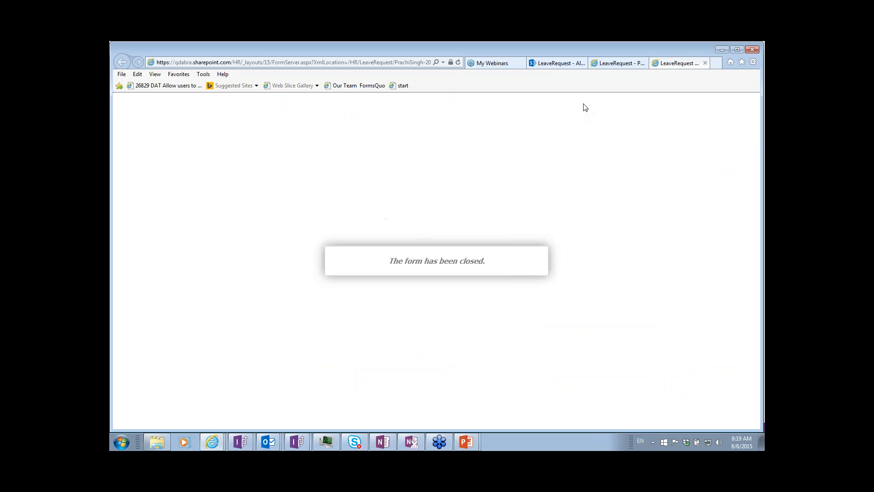
{"action": "left_click", "coordinate": [554, 64]}
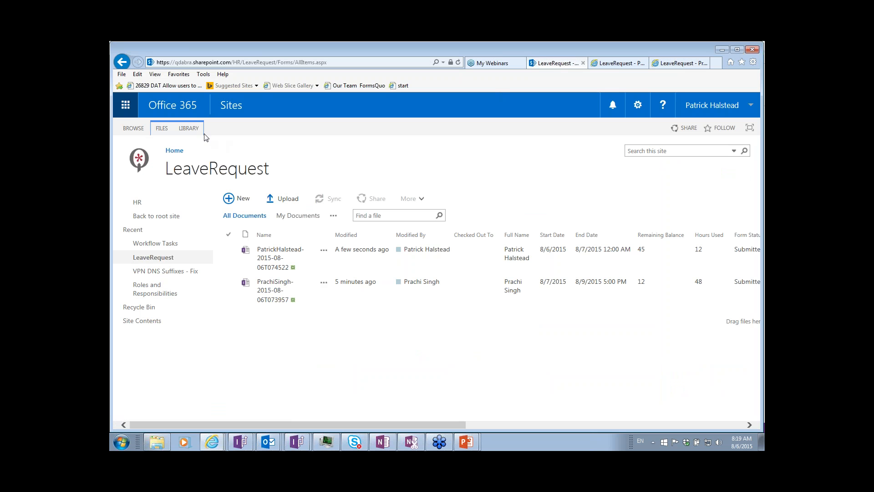
Check the views available for the LeaveRequest library and open the choice of view types for creating another view
{"action": "left_click", "coordinate": [191, 129]}
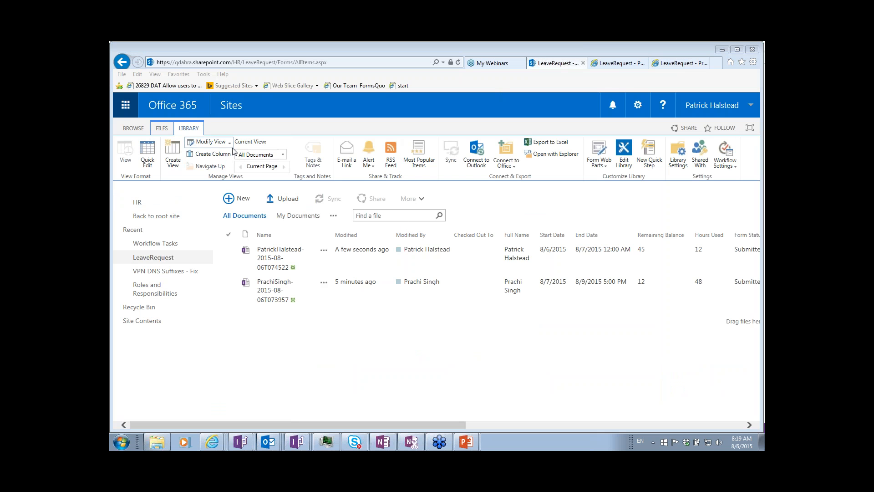
{"action": "left_click", "coordinate": [276, 156]}
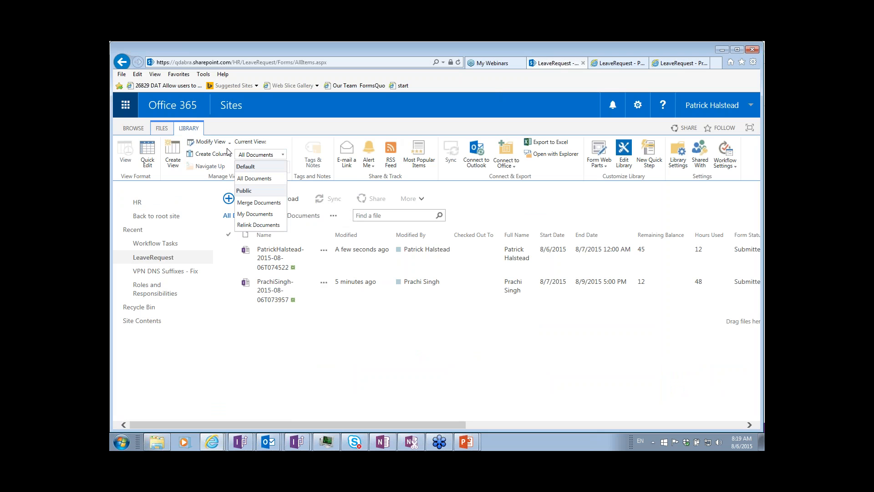
{"action": "left_click", "coordinate": [280, 153]}
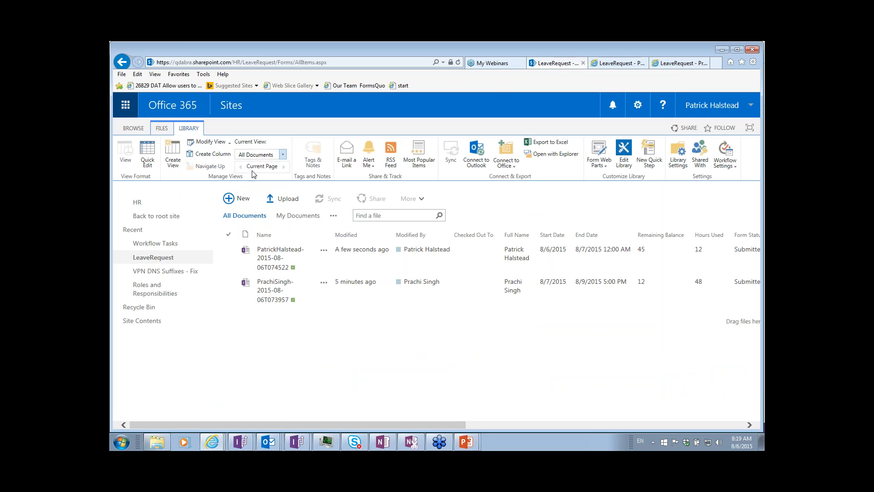
{"action": "left_click", "coordinate": [230, 143]}
{"action": "left_click", "coordinate": [230, 144]}
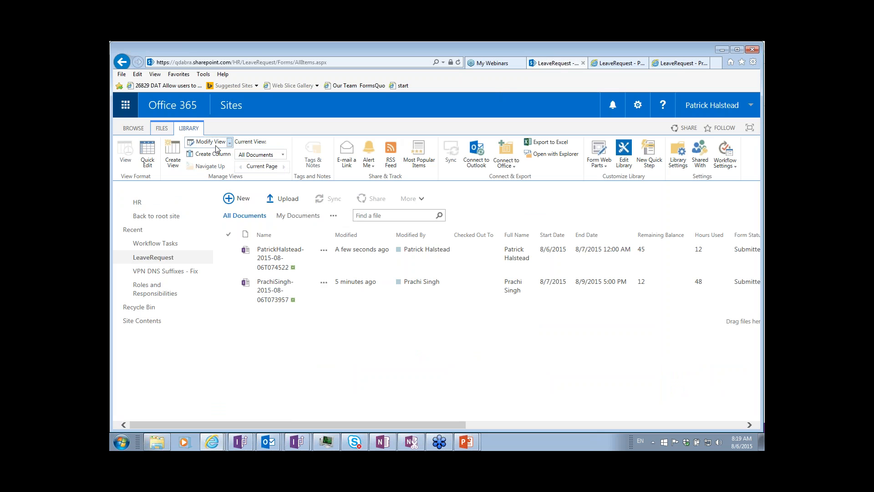
{"action": "left_click", "coordinate": [177, 154]}
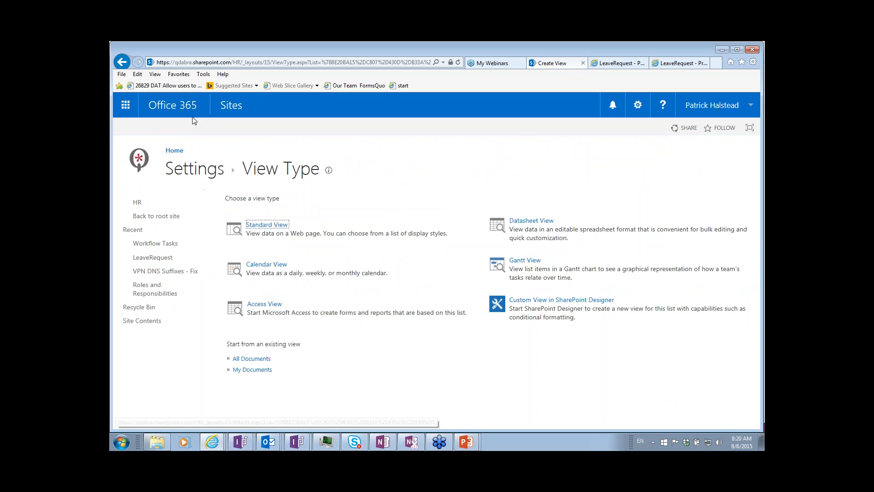
Go through the HR site's home page to the Office 365 portal and sign in by entering the account password
{"action": "left_click", "coordinate": [171, 153]}
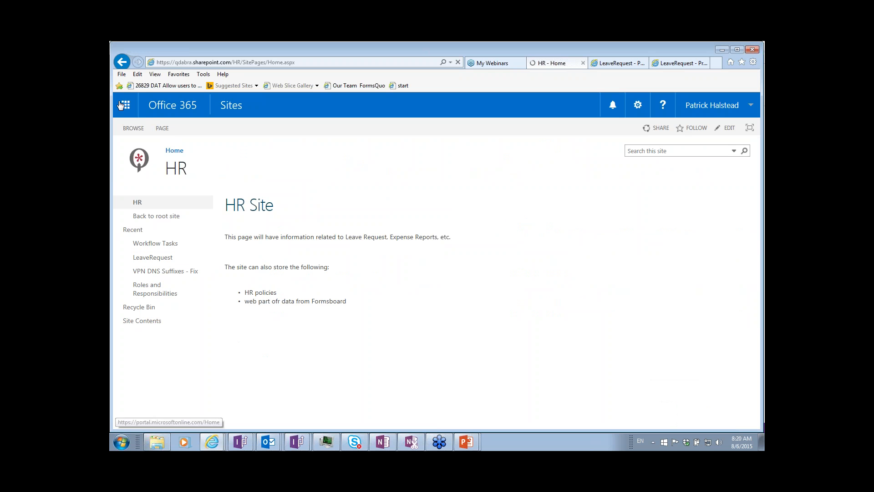
{"action": "left_click", "coordinate": [157, 112]}
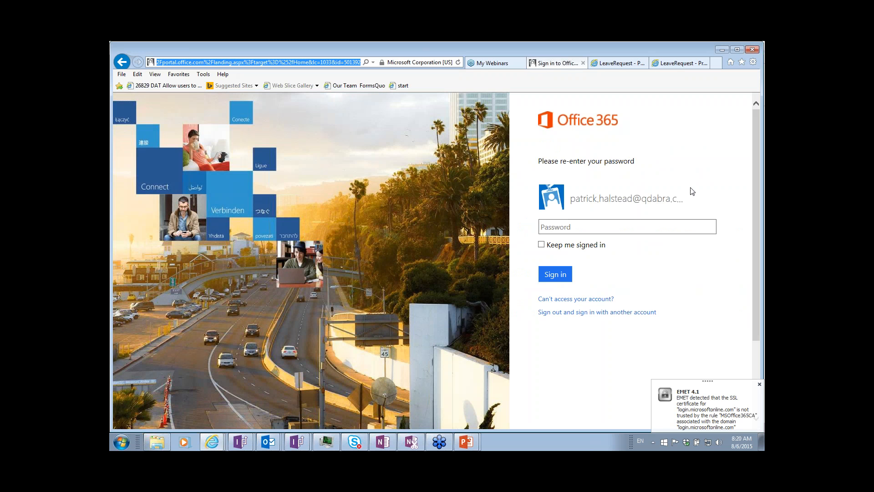
{"action": "left_click", "coordinate": [597, 230]}
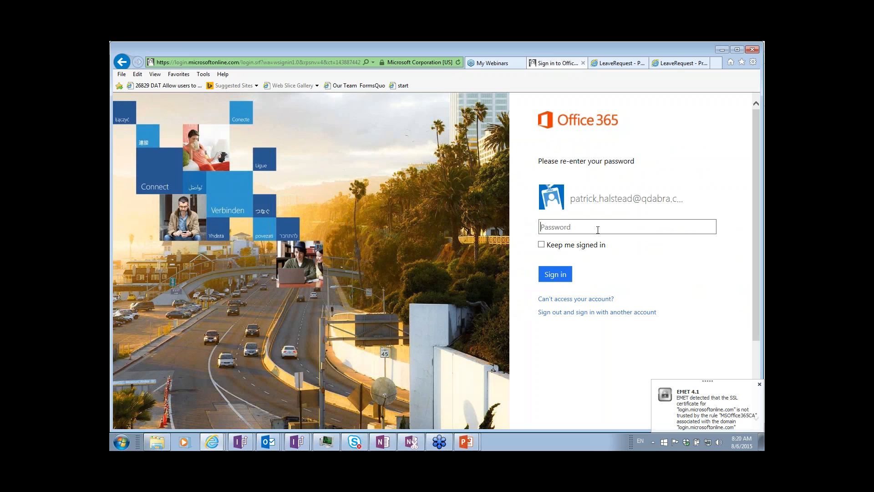
{"action": "type", "text": "••••••••••"}
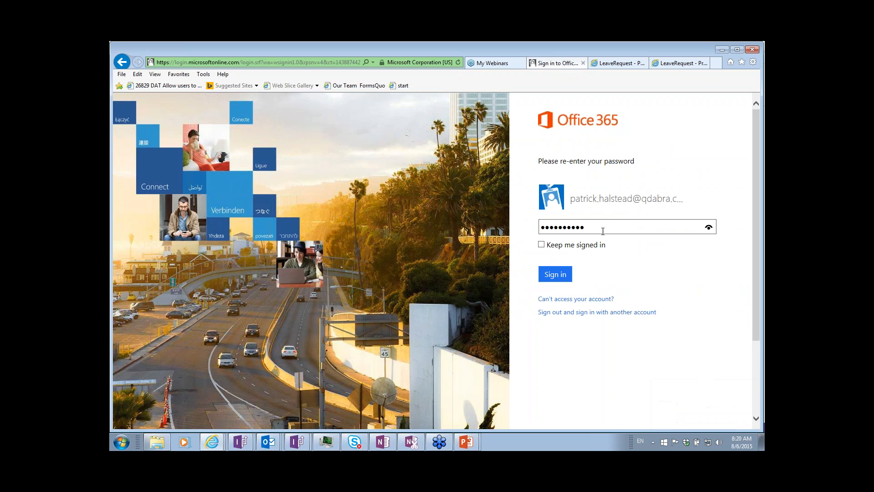
{"action": "left_click", "coordinate": [560, 274]}
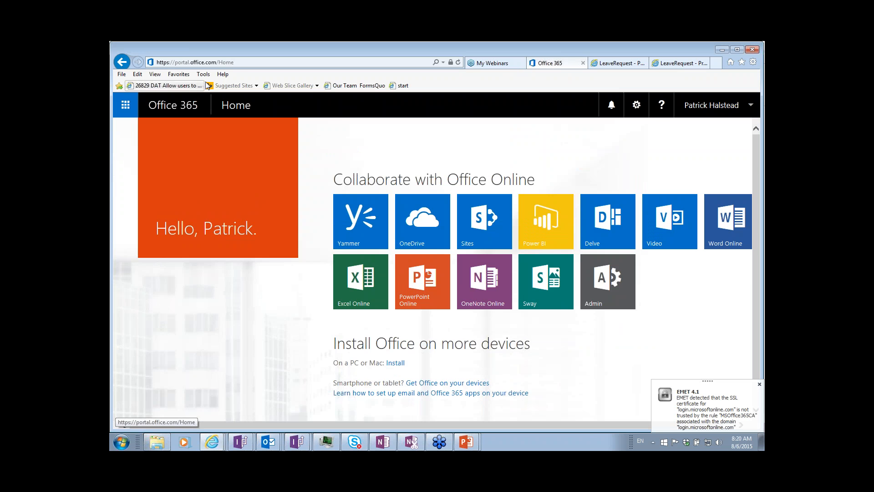
Open the company team site at qdabra.sharepoint.com
{"action": "left_click", "coordinate": [200, 62]}
{"action": "type", "text": "qdabra"}
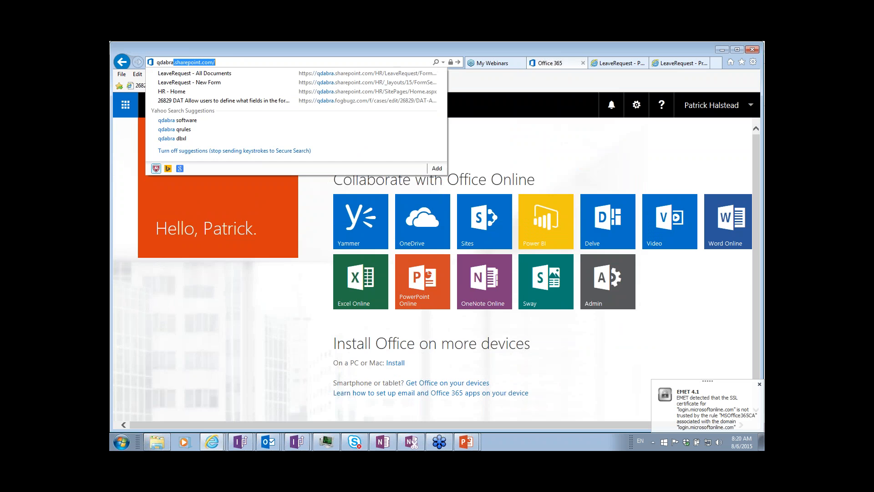
{"action": "key", "text": "Return"}
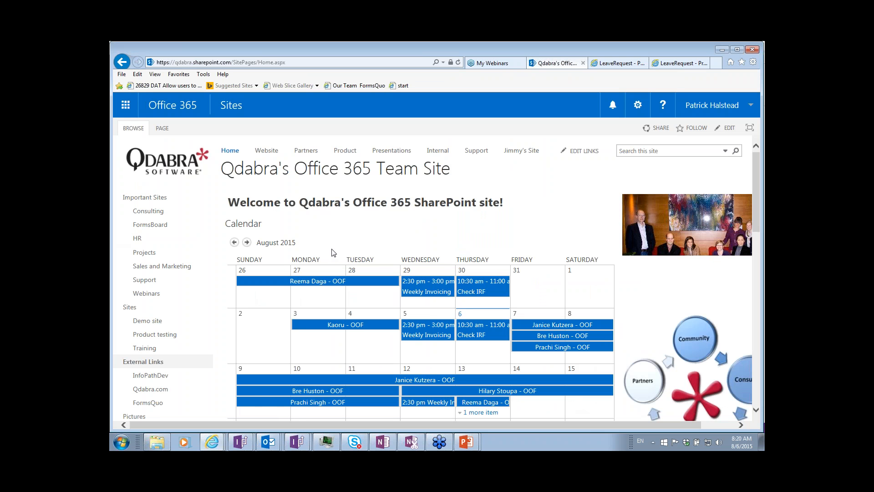
Examine the employees' out-of-office entries in the team site's August 2015 calendar, leaving the entries unedited
{"action": "left_click", "coordinate": [411, 308]}
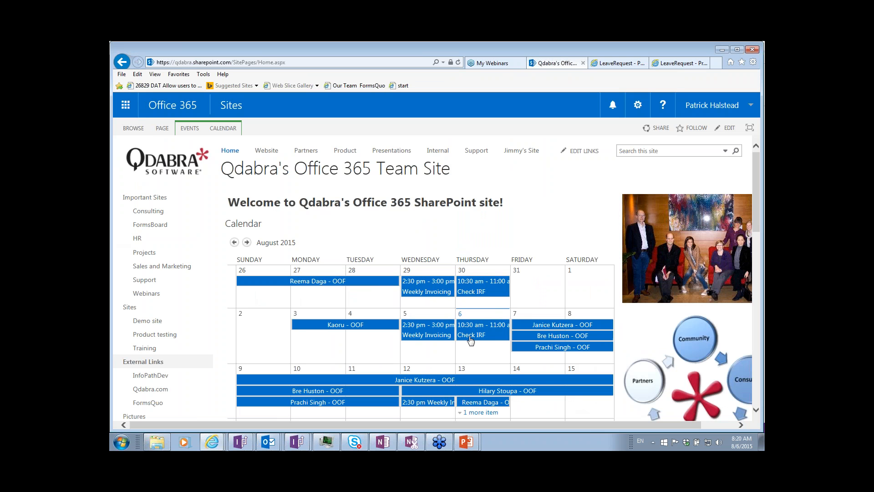
{"action": "scroll", "coordinate": [481, 343], "scroll_direction": "down", "scroll_amount": 1}
{"action": "scroll", "coordinate": [334, 250], "scroll_direction": "down", "scroll_amount": 2}
{"action": "right_click", "coordinate": [333, 251]}
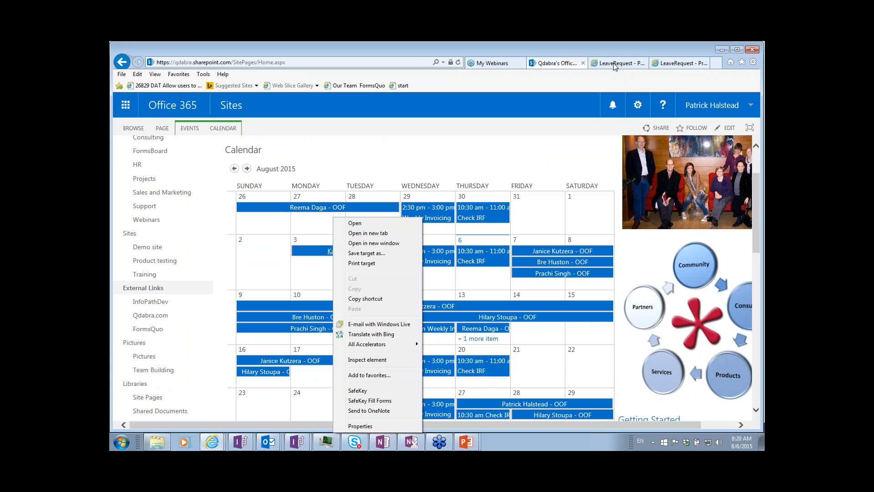
{"action": "left_click", "coordinate": [395, 97]}
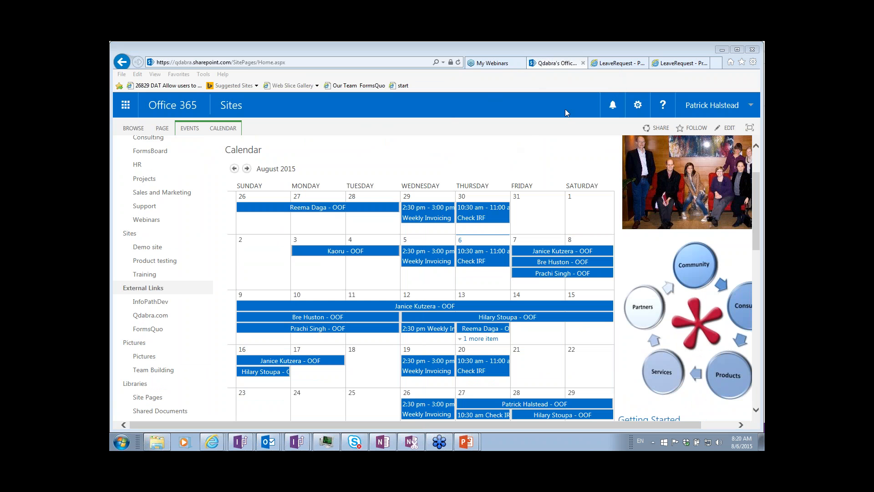
{"action": "left_click", "coordinate": [614, 67]}
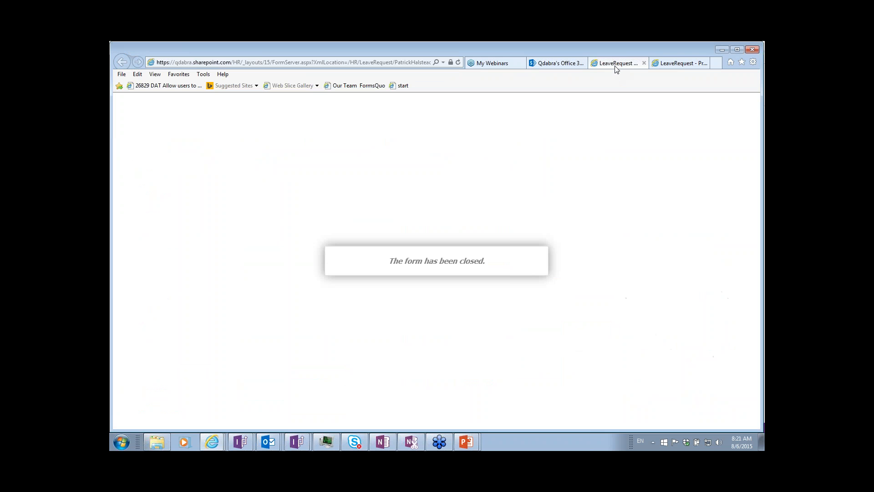
{"action": "left_click", "coordinate": [537, 66]}
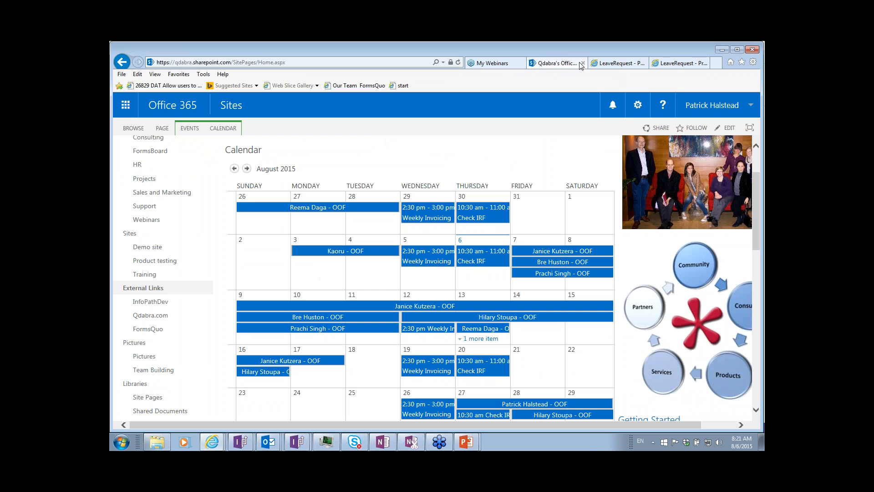
Switch from the team site to the leave request form template open in InfoPath design mode
{"action": "left_click", "coordinate": [667, 64]}
{"action": "key", "text": "alt+Tab"}
{"action": "key", "text": "alt+Tab"}
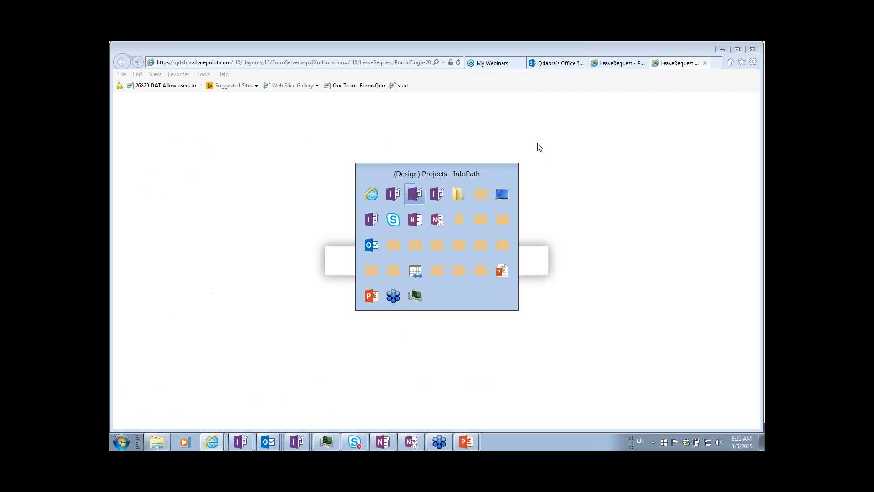
{"action": "key", "text": "alt+Tab"}
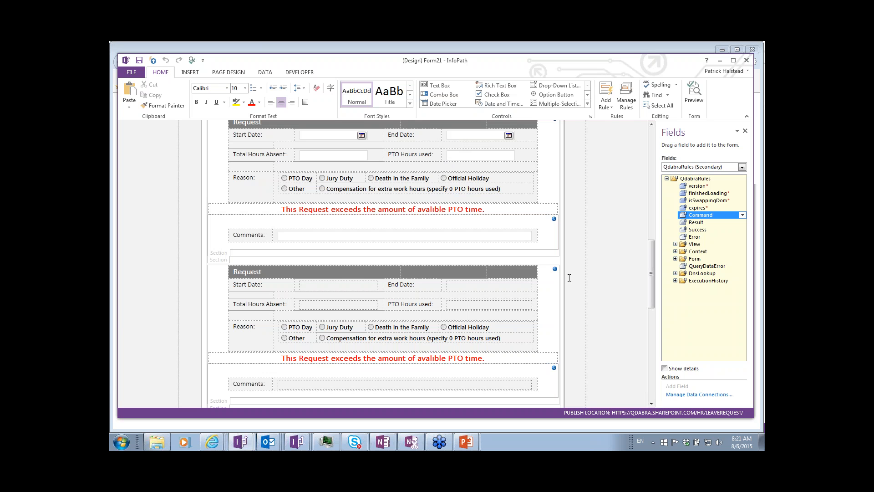
{"action": "left_click", "coordinate": [573, 300]}
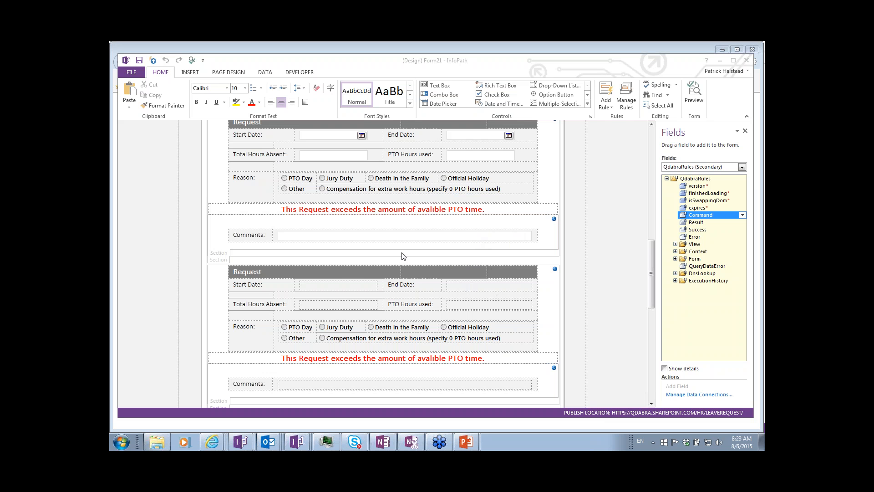
Select the End Date field in the form's editable Request section and display its rules
{"action": "left_click", "coordinate": [622, 168]}
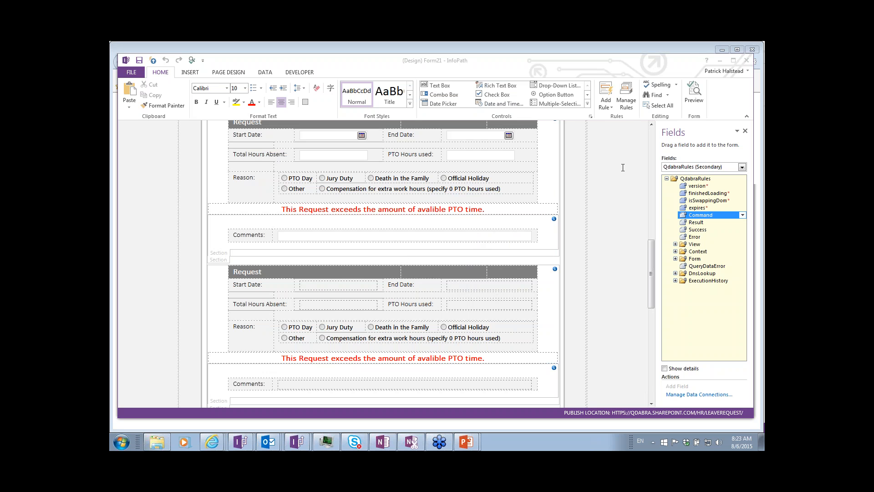
{"action": "left_click", "coordinate": [611, 105]}
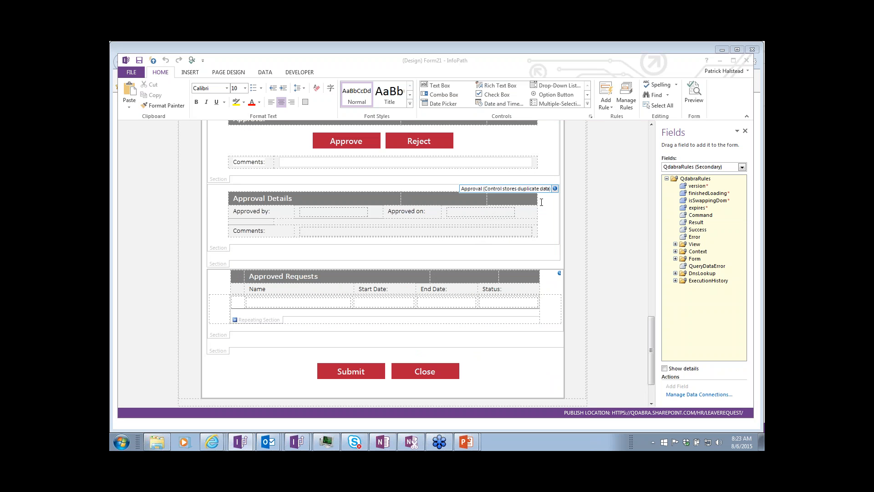
{"action": "left_click", "coordinate": [652, 152]}
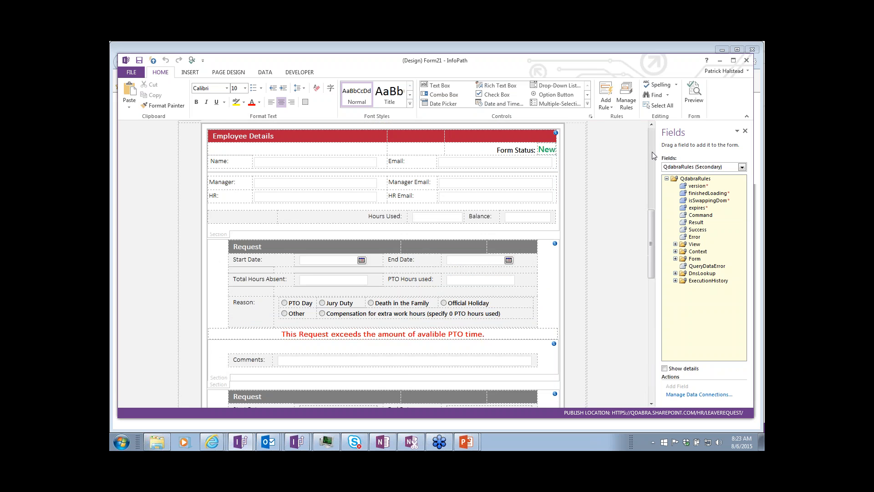
{"action": "scroll", "coordinate": [652, 183], "scroll_direction": "down", "scroll_amount": 10}
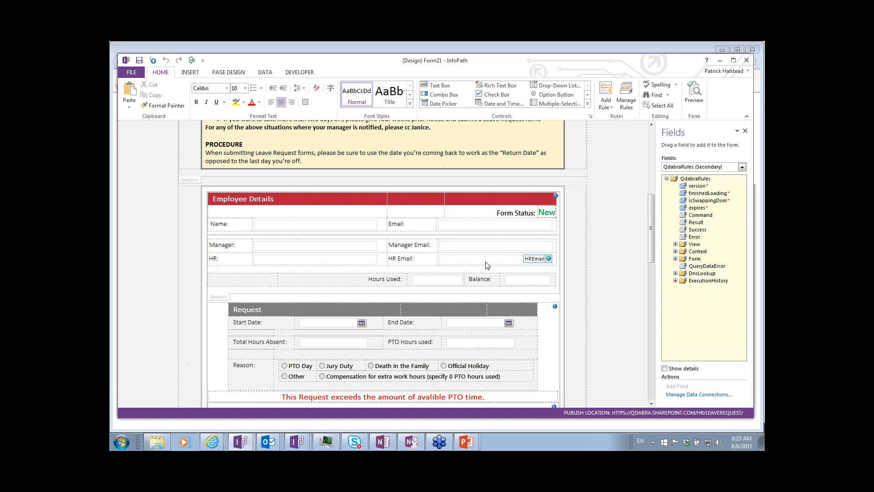
{"action": "left_click", "coordinate": [464, 324]}
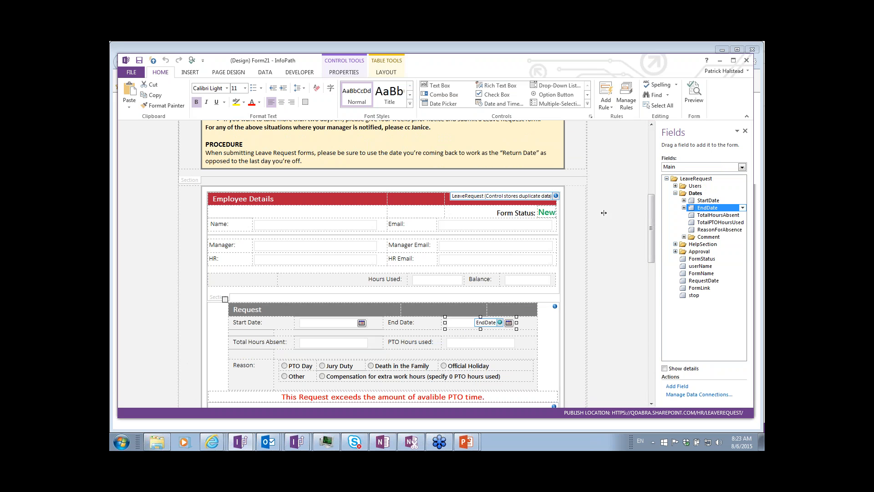
{"action": "left_click", "coordinate": [626, 104]}
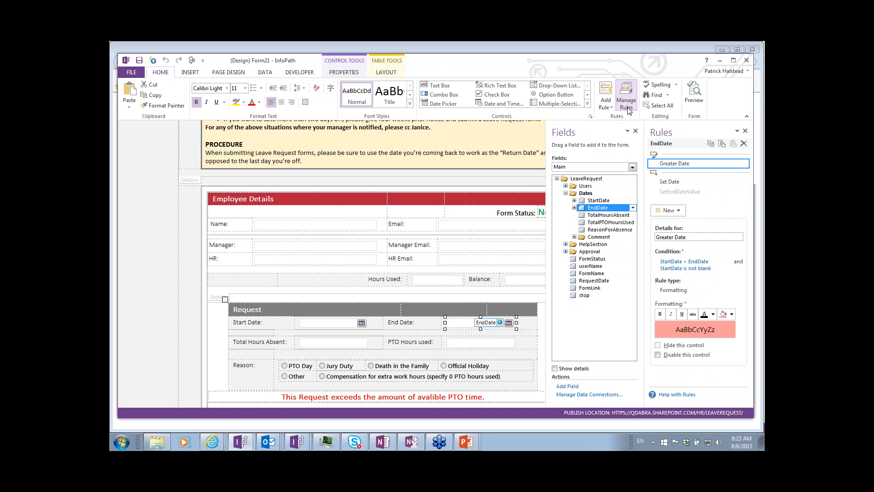
Review the value formula in the Set Date rule's action that sets the Command field
{"action": "left_click", "coordinate": [681, 182]}
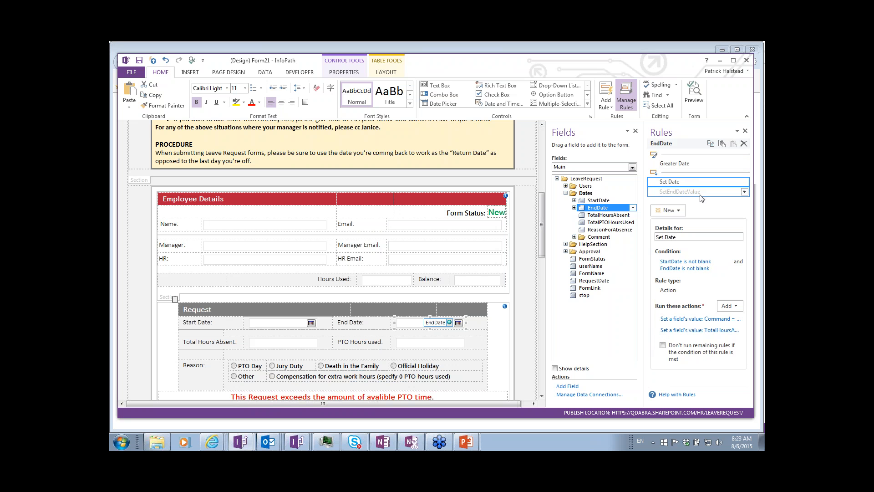
{"action": "left_click", "coordinate": [698, 319]}
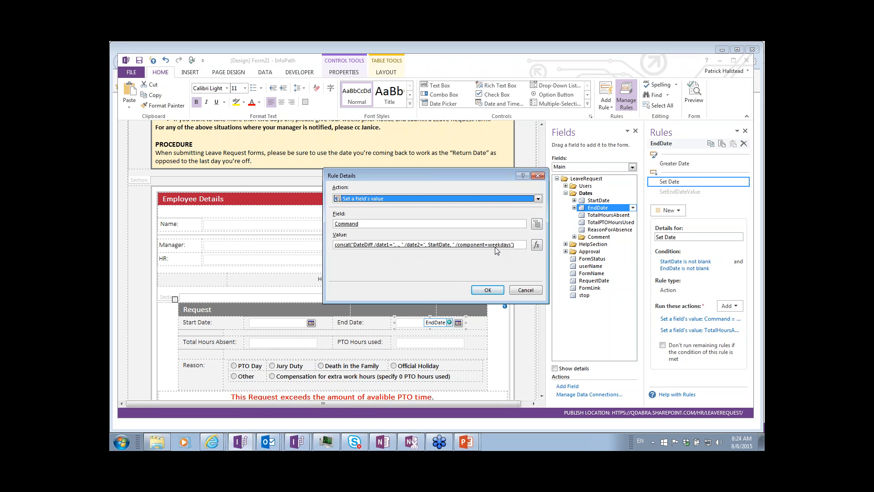
{"action": "left_click", "coordinate": [487, 290]}
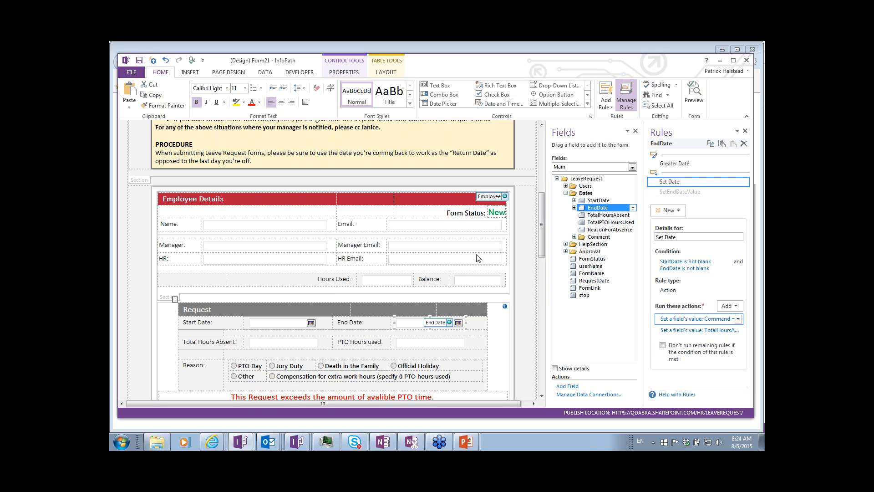
Search the computer for qrules and open the qRules Command Overview document
{"action": "key", "text": "super"}
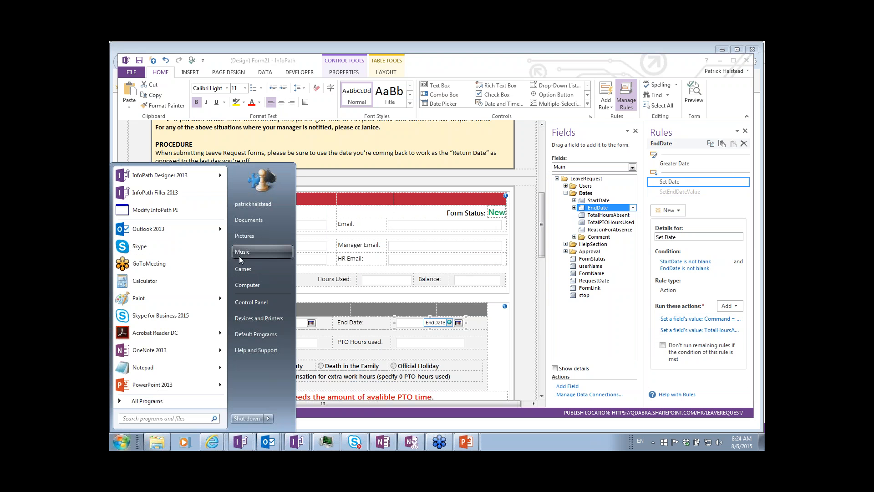
{"action": "type", "text": "qrules"}
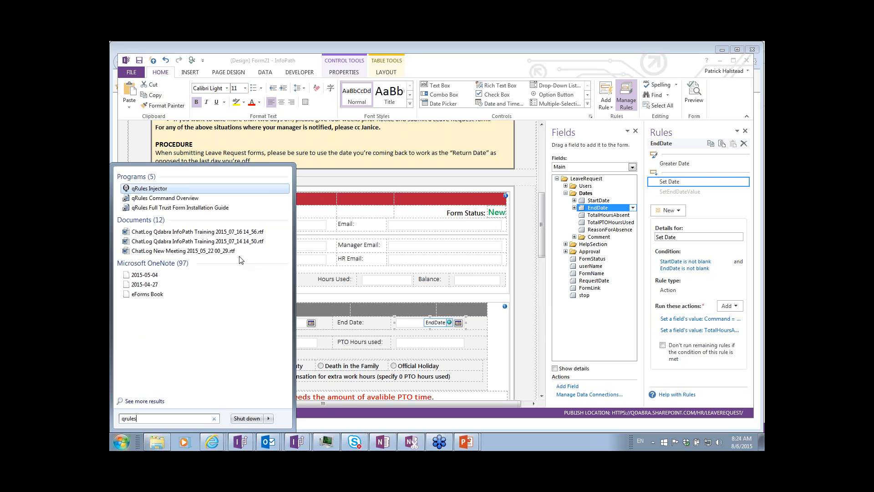
{"action": "key", "text": "Down"}
{"action": "key", "text": "Return"}
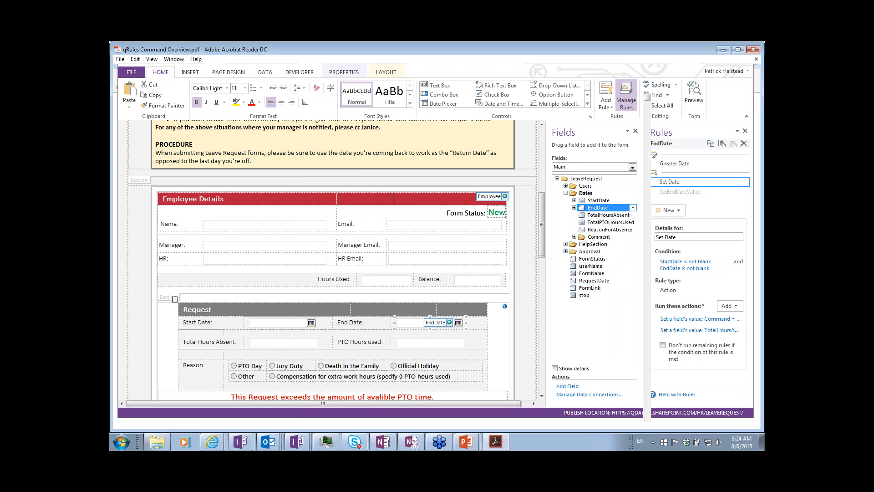
Find DateDiff in the command overview, read its parameters, and highlight the description of the optional dsnamehol parameter
{"action": "key", "text": "ctrl+f"}
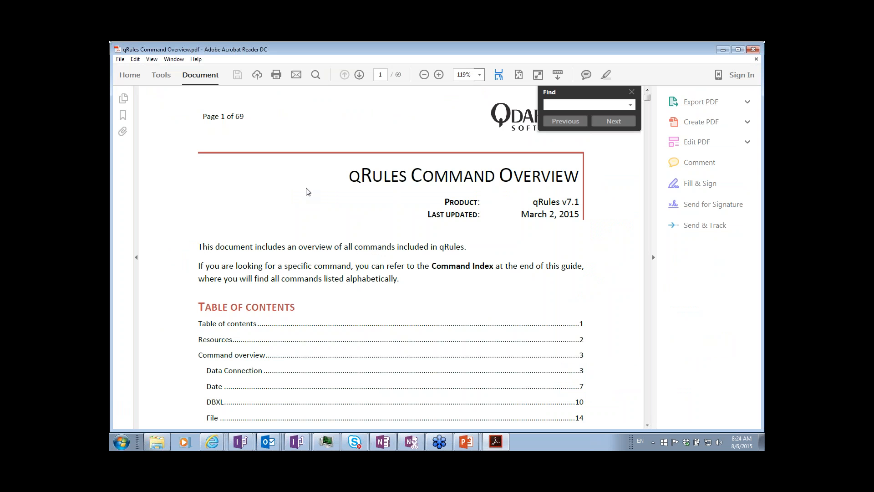
{"action": "type", "text": "DateDiff"}
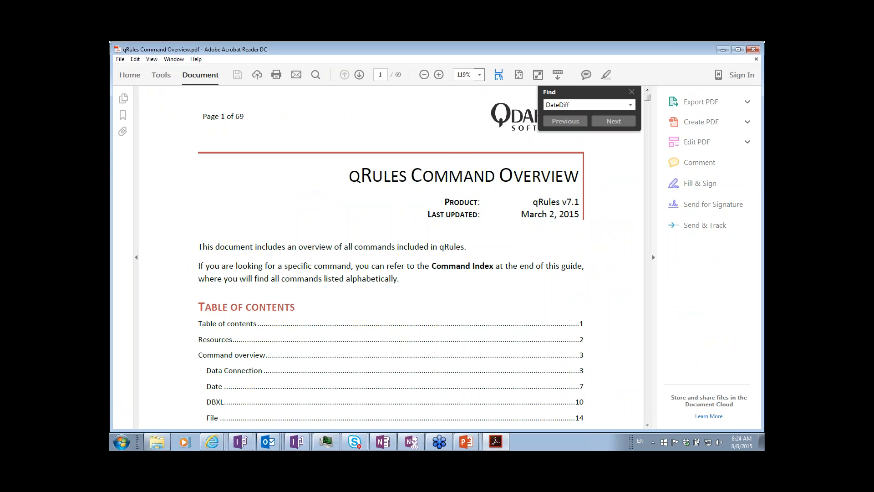
{"action": "key", "text": "Return"}
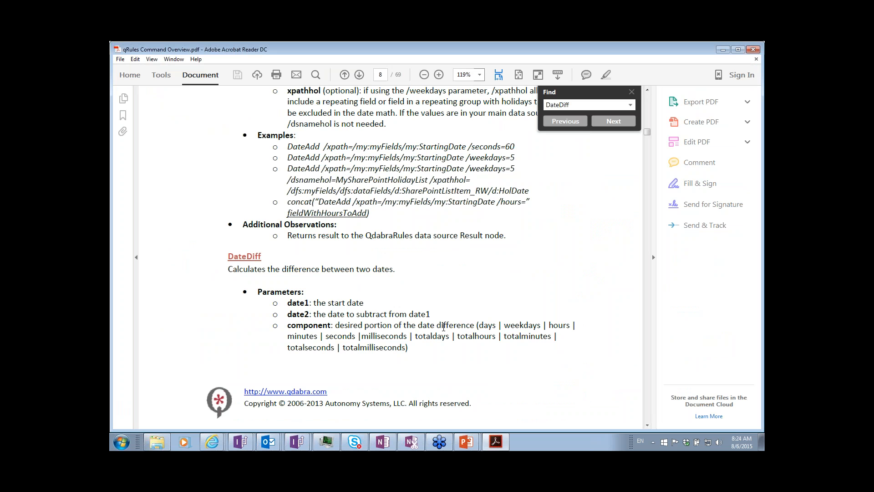
{"action": "scroll", "coordinate": [444, 327], "scroll_direction": "down", "scroll_amount": 5}
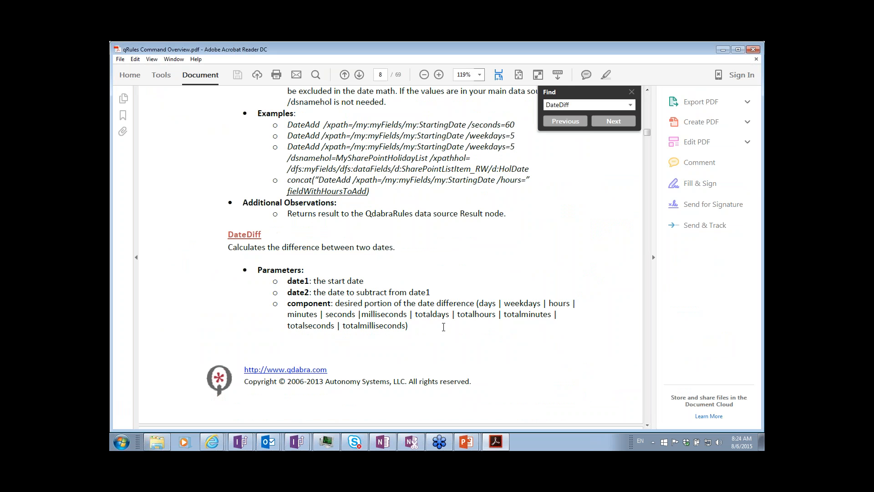
{"action": "scroll", "coordinate": [444, 173], "scroll_direction": "down", "scroll_amount": 2}
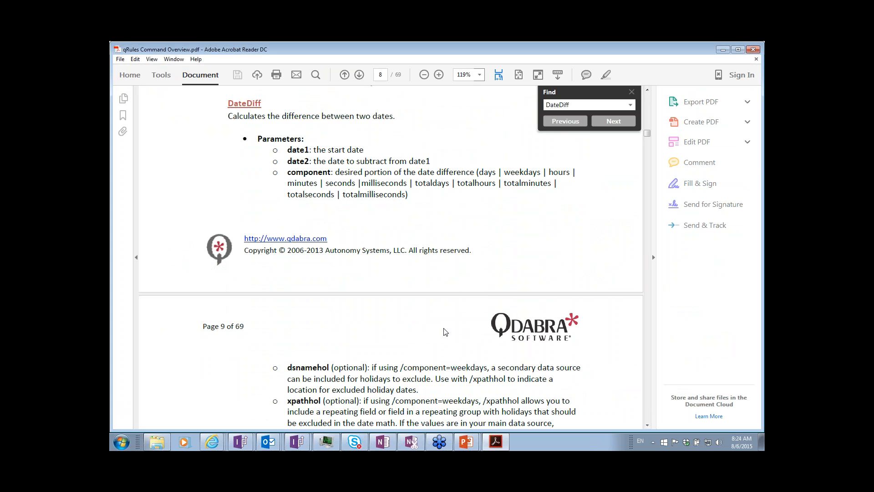
{"action": "scroll", "coordinate": [445, 332], "scroll_direction": "down", "scroll_amount": 1}
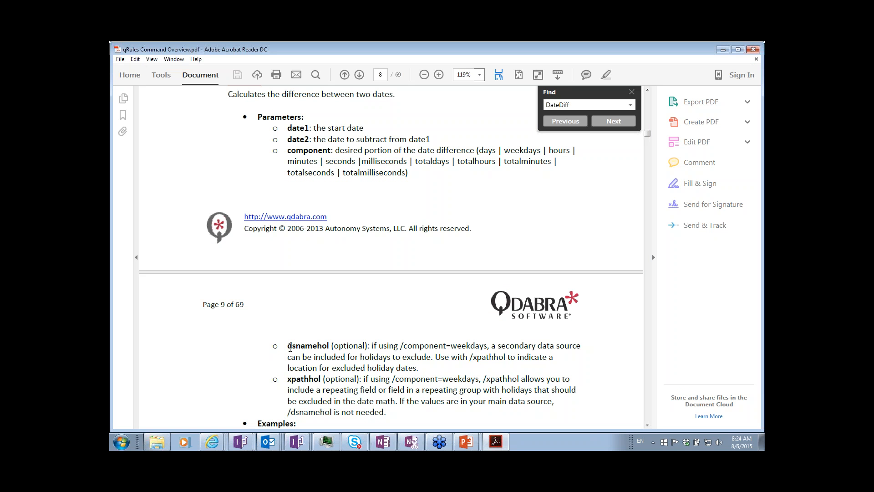
{"action": "left_click_drag", "start_coordinate": [290, 347], "coordinate": [422, 365]}
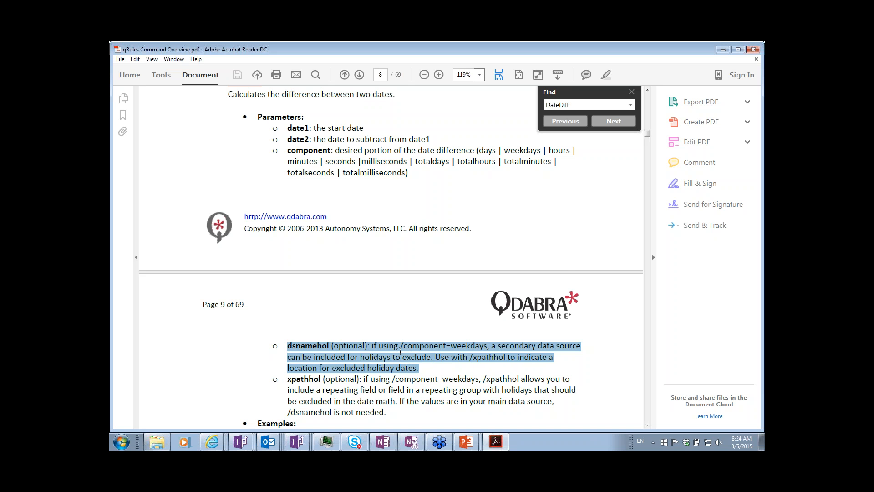
Switch back from the command overview to the leave request form's design in InfoPath
{"action": "key", "text": "alt+Tab"}
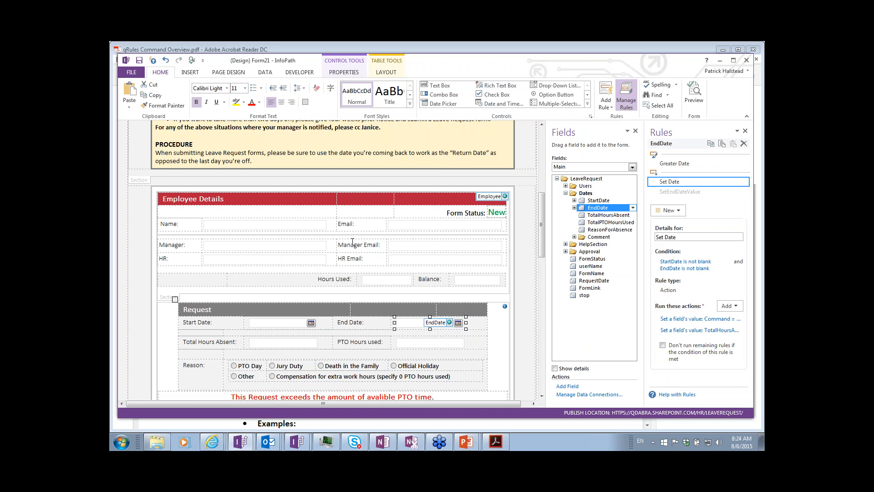
{"action": "key", "text": "alt+Tab"}
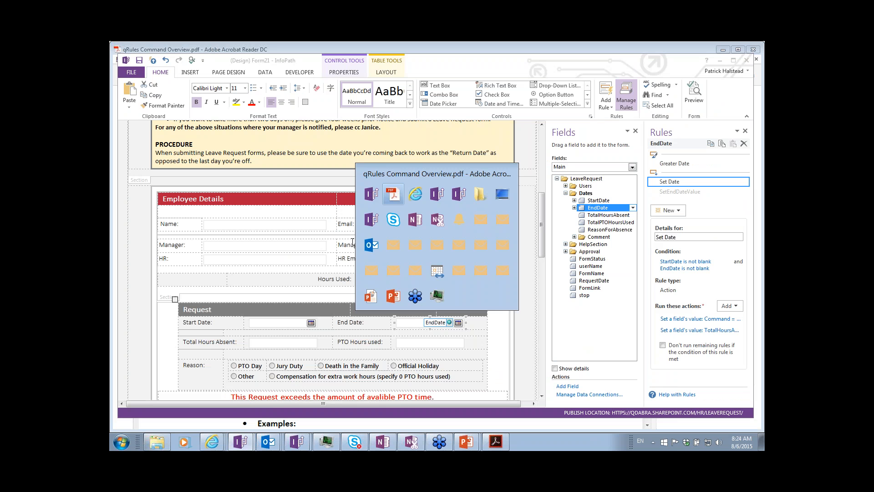
{"action": "key", "text": "alt+shift+Tab"}
{"action": "key", "text": "alt+shift+Tab"}
{"action": "key", "text": "alt+shift+Tab"}
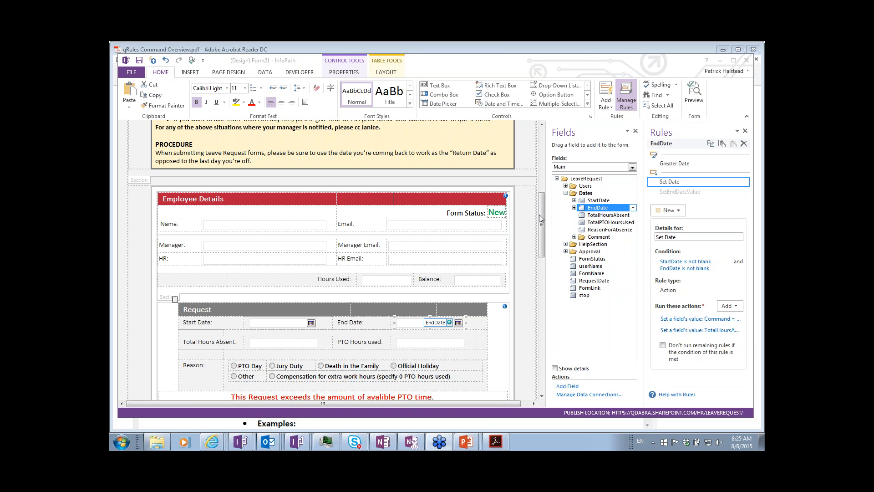
Expand the Users group in the main data source together with its Employee, Manager and HR subgroups
{"action": "left_click_drag", "start_coordinate": [539, 215], "coordinate": [540, 224]}
{"action": "left_click", "coordinate": [565, 185]}
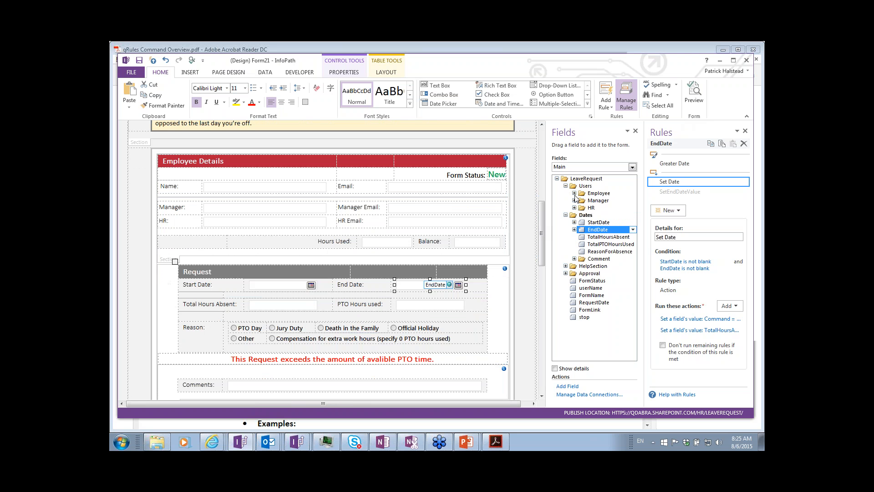
{"action": "left_click", "coordinate": [574, 193]}
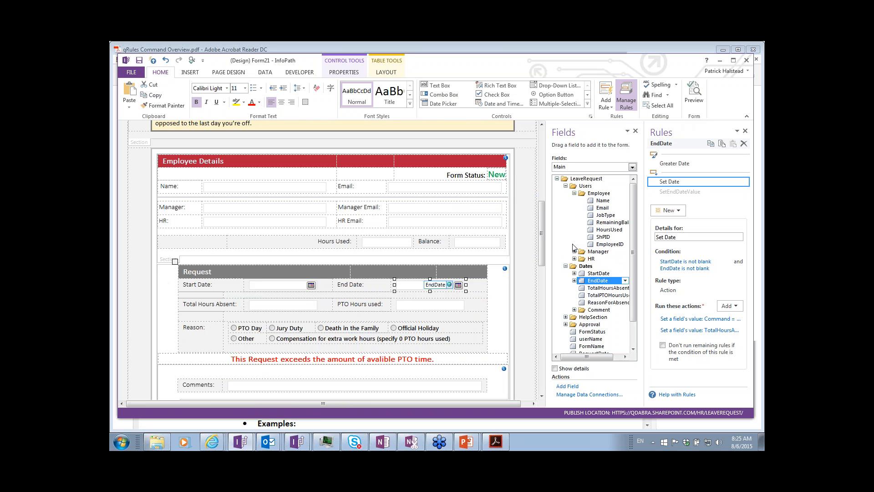
{"action": "left_click", "coordinate": [574, 252]}
{"action": "left_click", "coordinate": [575, 273]}
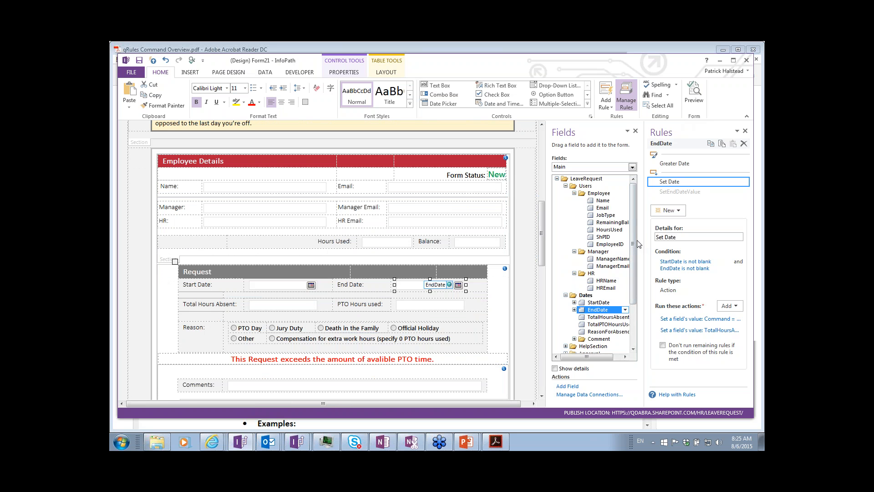
Expand StartDate, EndDate, HelpSection and Approval in the main data source and look through the fields they contain
{"action": "scroll", "coordinate": [635, 273], "scroll_direction": "down", "scroll_amount": 3}
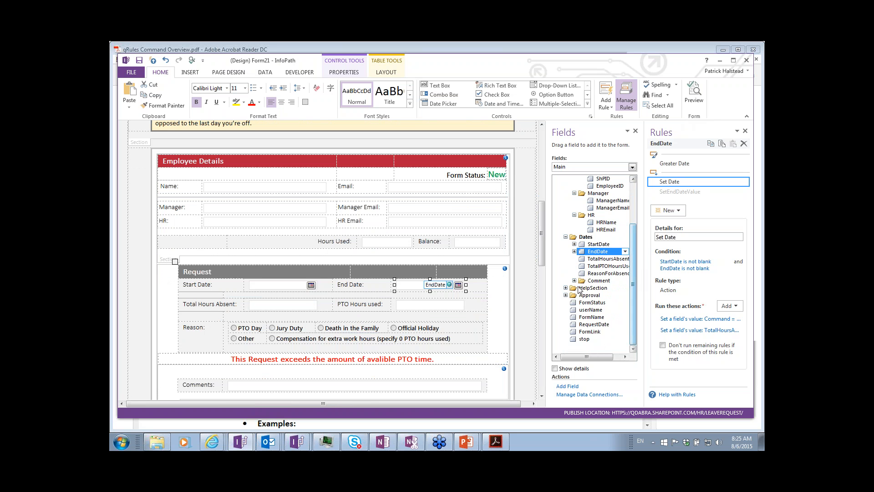
{"action": "left_click", "coordinate": [574, 244]}
{"action": "left_click", "coordinate": [574, 258]}
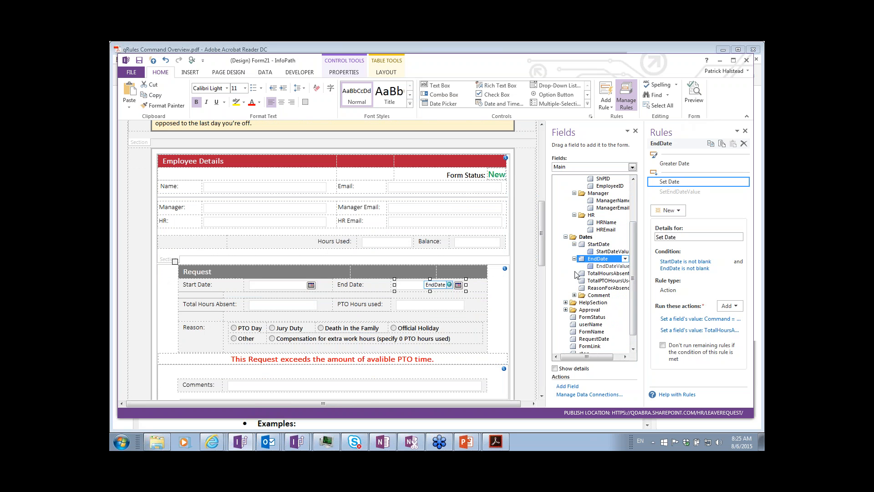
{"action": "left_click", "coordinate": [566, 302]}
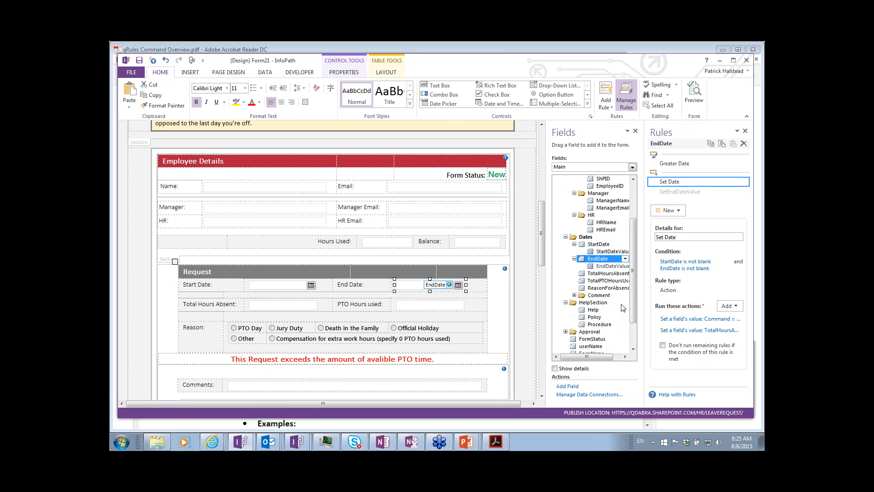
{"action": "scroll", "coordinate": [633, 295], "scroll_direction": "down", "scroll_amount": 2}
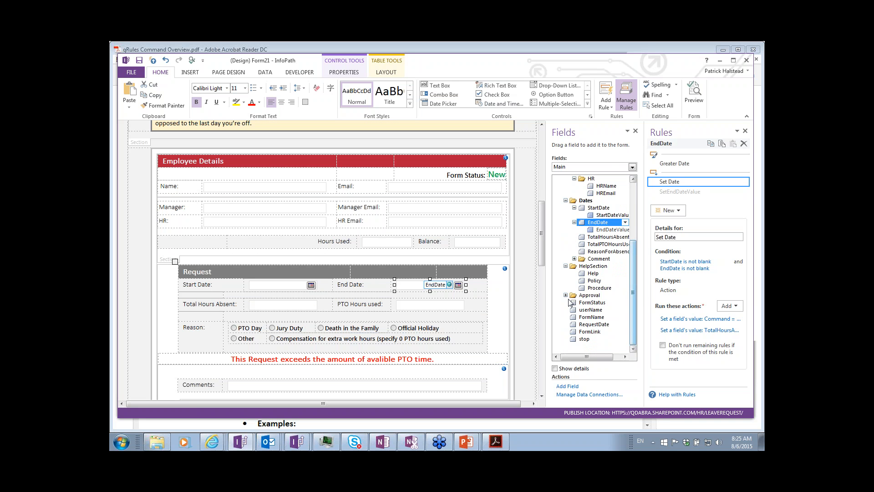
{"action": "left_click", "coordinate": [565, 296]}
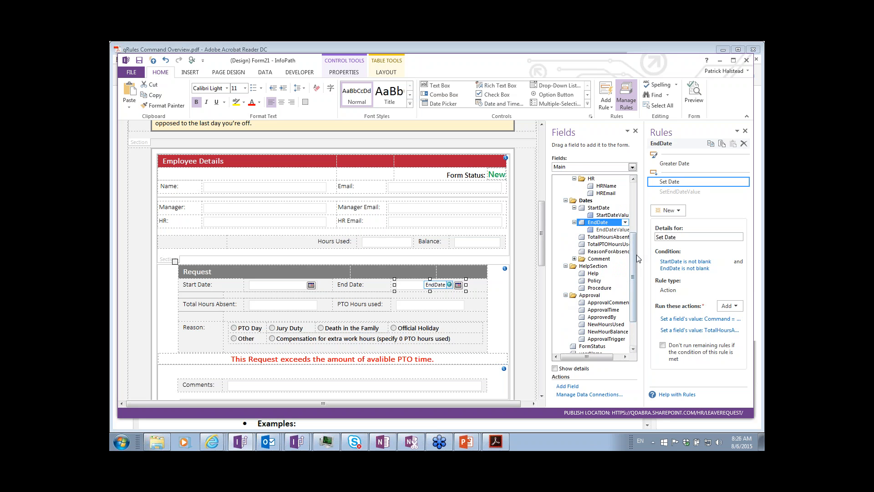
{"action": "left_click_drag", "start_coordinate": [632, 265], "coordinate": [643, 321]}
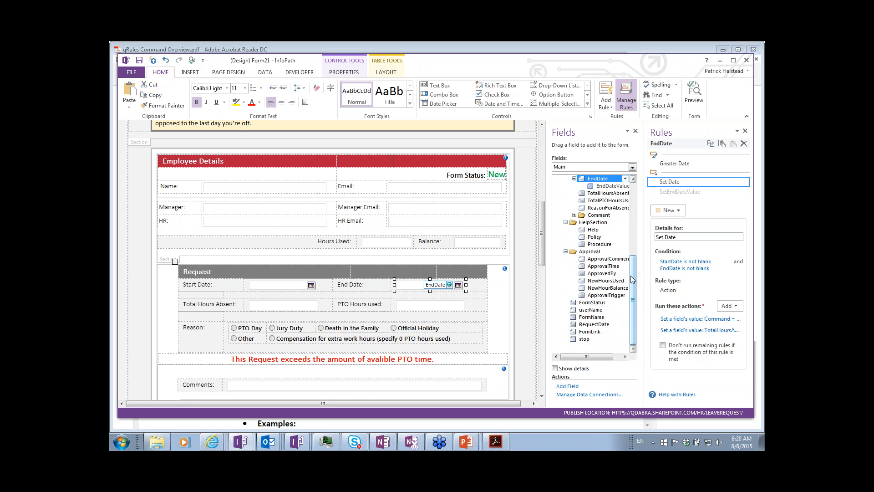
{"action": "left_click_drag", "start_coordinate": [633, 279], "coordinate": [639, 194]}
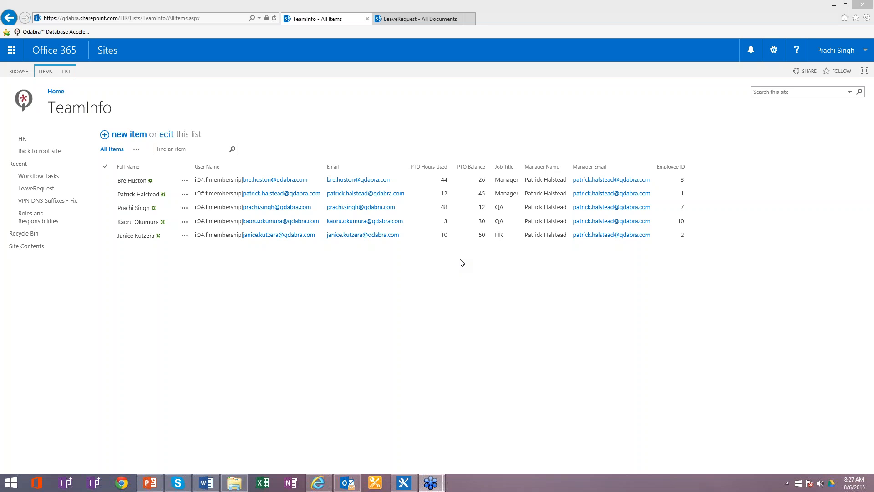
Open TeamInfoO365.xlsx from the Webinar - LeaveRequest O365 folder in Excel and view its table from the Full Name column on
{"action": "key", "text": "alt+Tab"}
{"action": "left_click", "coordinate": [339, 210]}
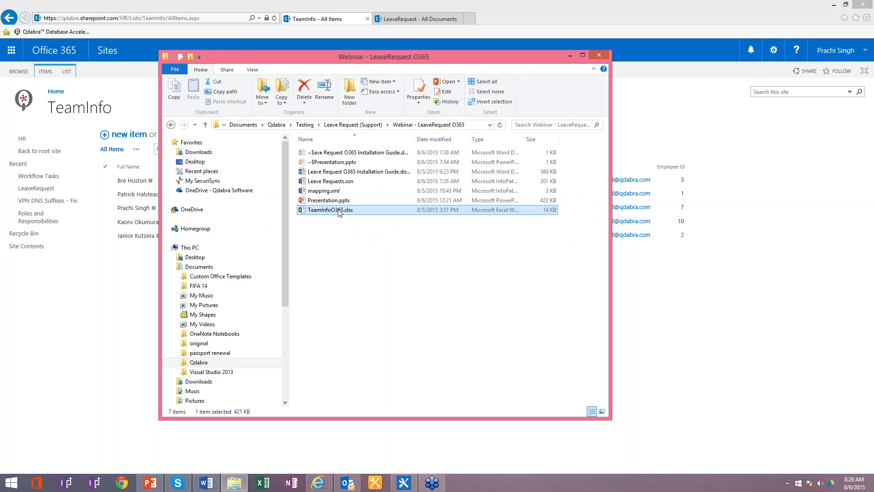
{"action": "left_click", "coordinate": [571, 55]}
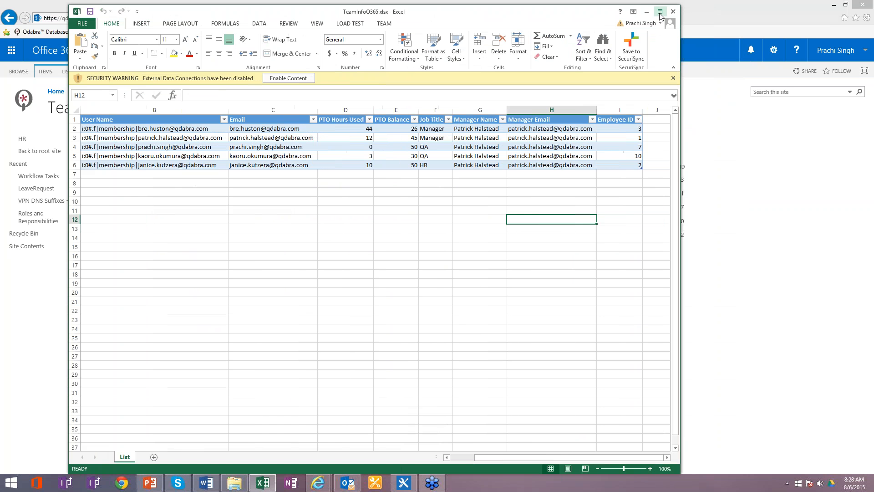
{"action": "left_click", "coordinate": [660, 15]}
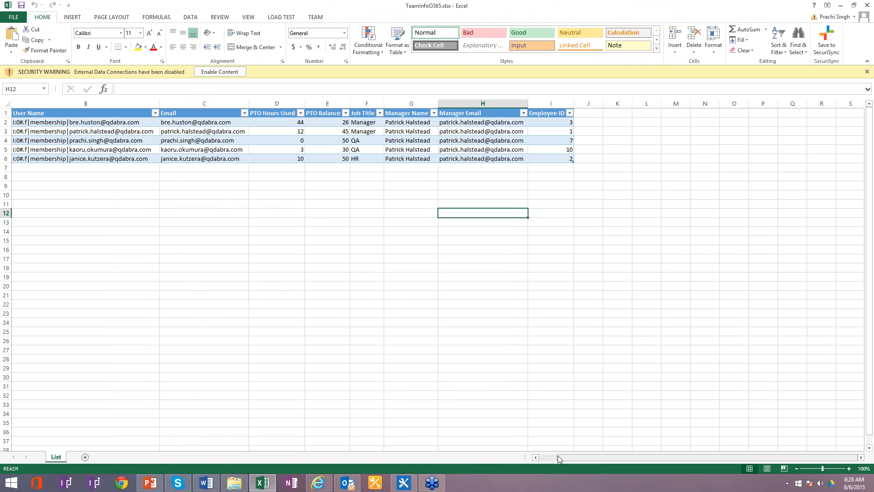
{"action": "left_click_drag", "start_coordinate": [558, 457], "coordinate": [539, 457]}
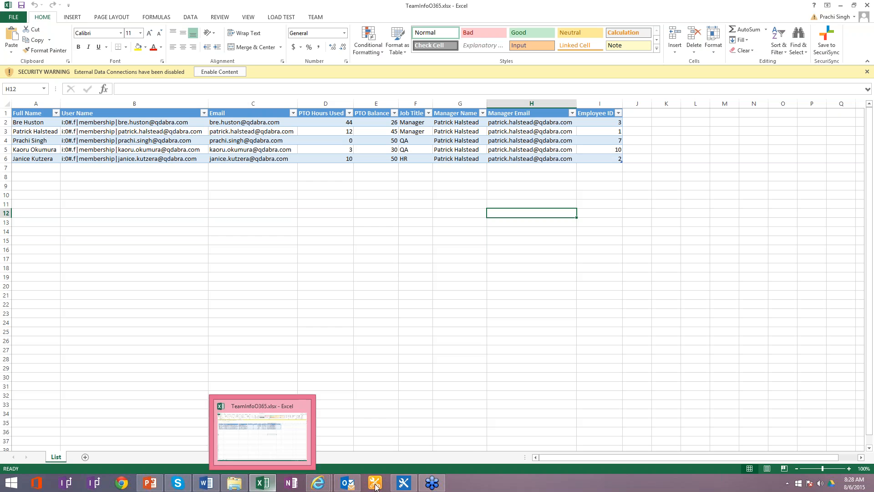
Switch from the Excel workbook to the TeamInfo list in SharePoint in Internet Explorer
{"action": "left_click", "coordinate": [236, 487]}
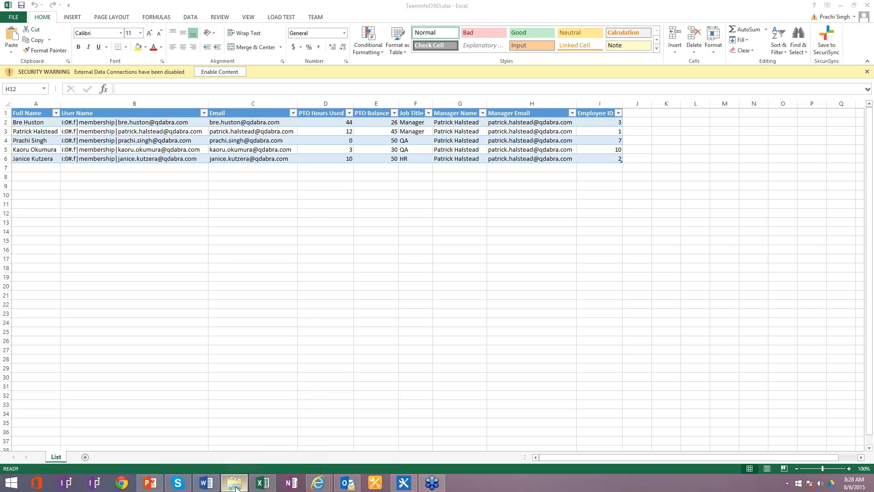
{"action": "left_click", "coordinate": [568, 55]}
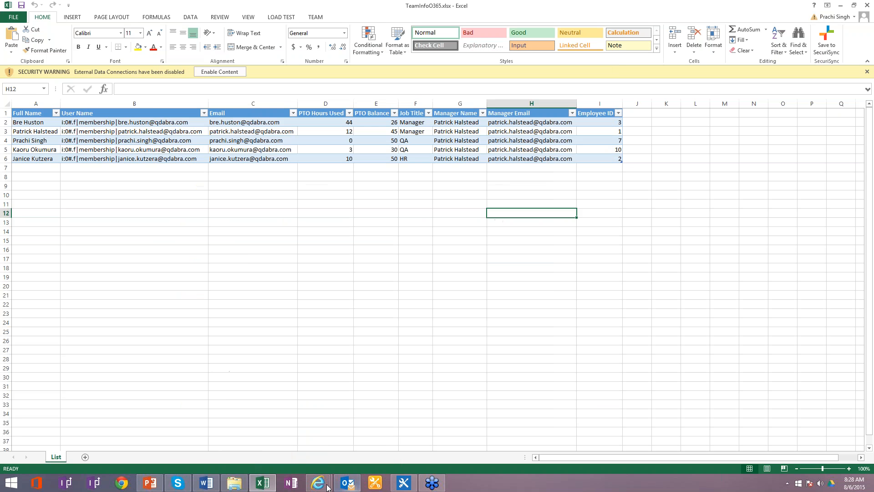
{"action": "mouse_move", "coordinate": [318, 482]}
{"action": "left_click", "coordinate": [269, 435]}
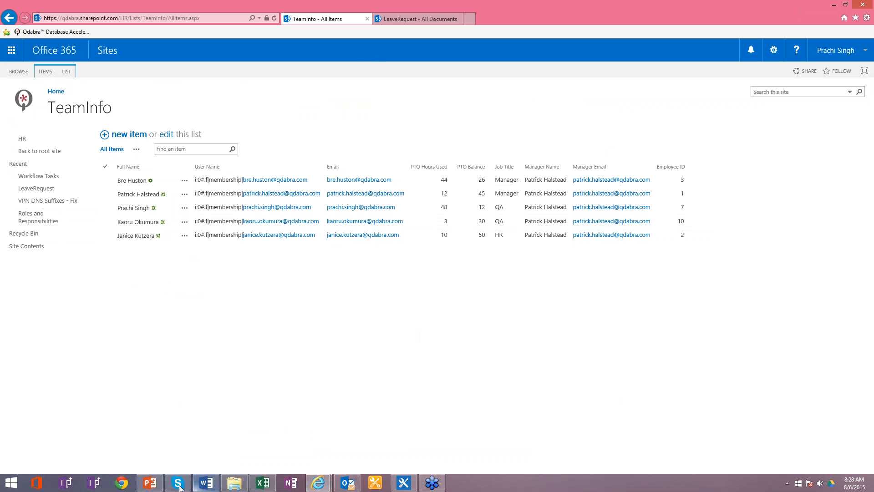
Open Leave Requests.xsn from the webinar folder in InfoPath design mode and bring its form design to the front
{"action": "left_click", "coordinate": [233, 485]}
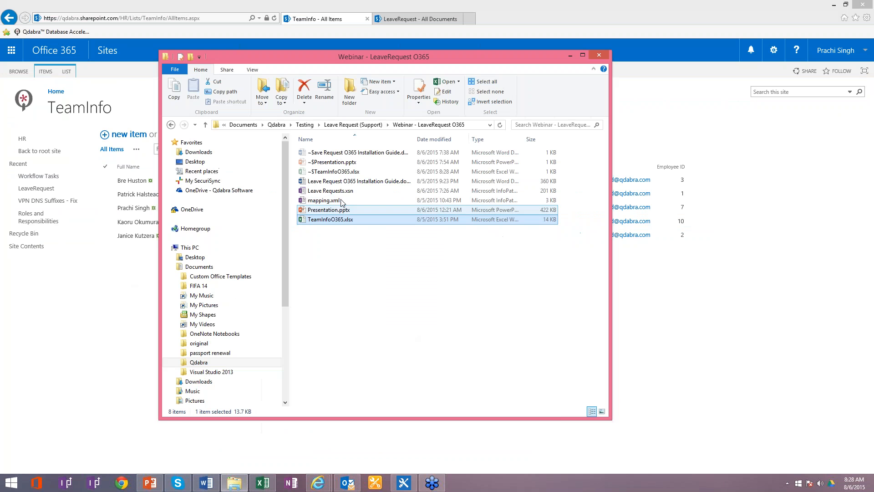
{"action": "left_click", "coordinate": [342, 193]}
{"action": "right_click", "coordinate": [343, 193]}
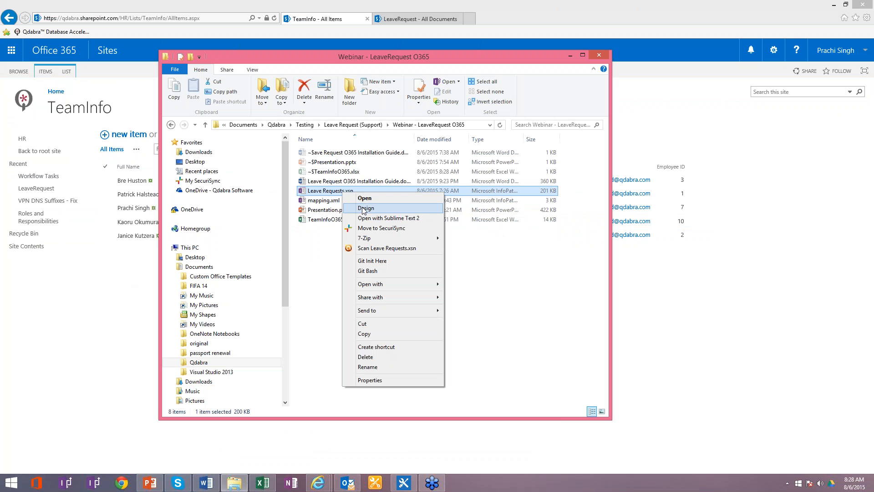
{"action": "left_click", "coordinate": [364, 210]}
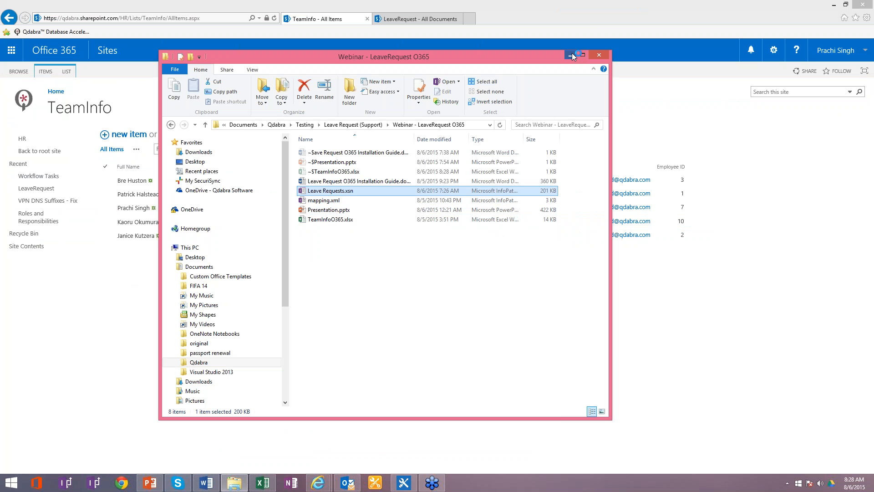
{"action": "left_click", "coordinate": [571, 54]}
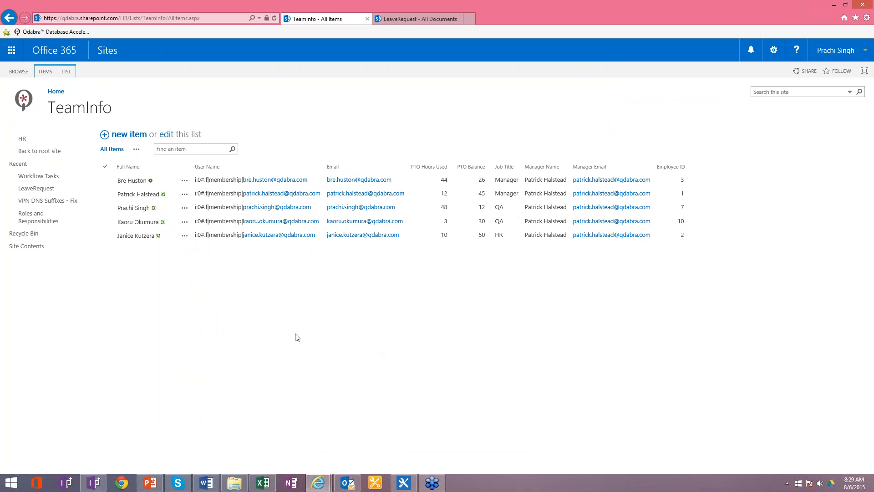
{"action": "left_click", "coordinate": [94, 483]}
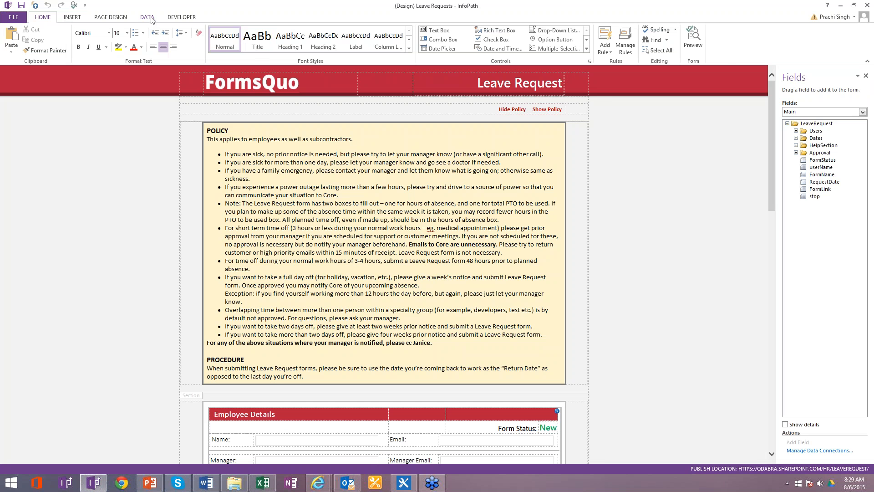
Review the details of the form template's TeamInfo data connection, leaving the connections unmodified
{"action": "left_click", "coordinate": [150, 18]}
{"action": "left_click", "coordinate": [230, 47]}
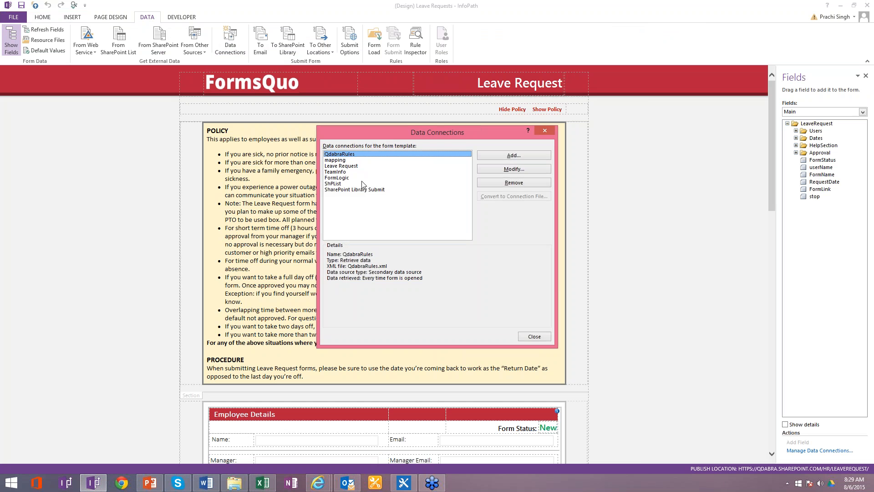
{"action": "left_click", "coordinate": [343, 172]}
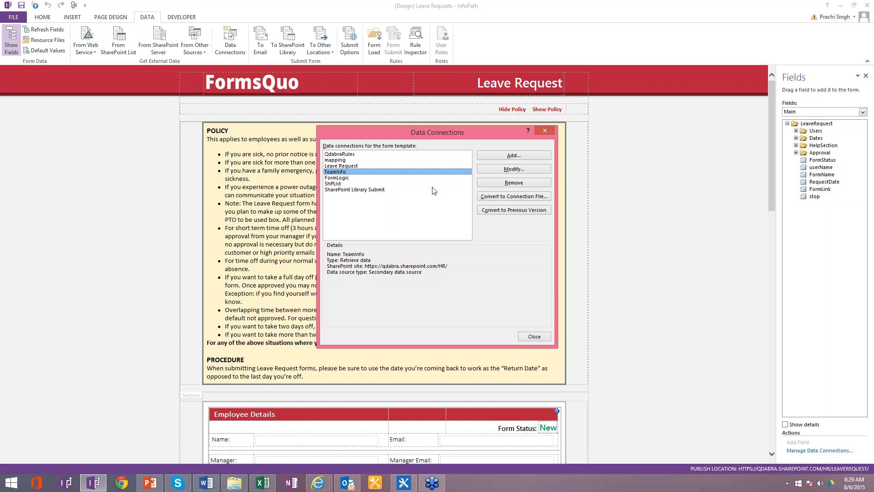
{"action": "left_click", "coordinate": [532, 336]}
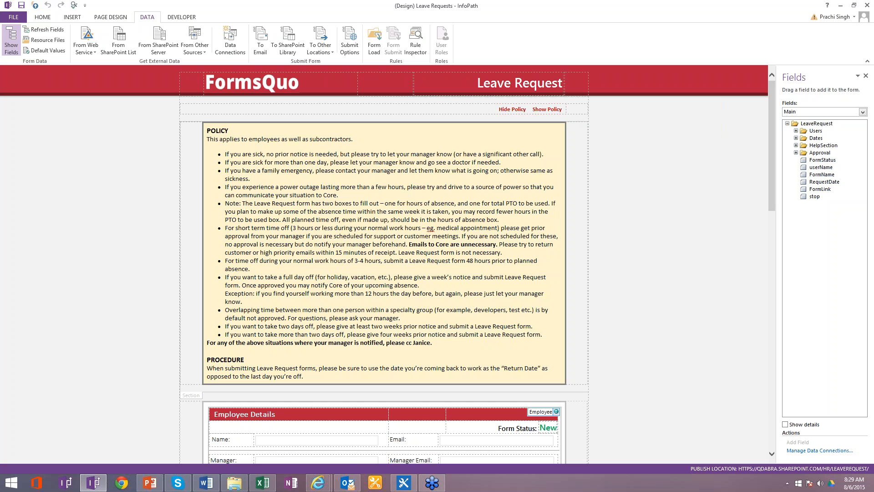
Switch to SharePoint in the browser and look at the LeaveRequest library, returning to the TeamInfo list
{"action": "mouse_move", "coordinate": [317, 482]}
{"action": "left_click", "coordinate": [306, 459]}
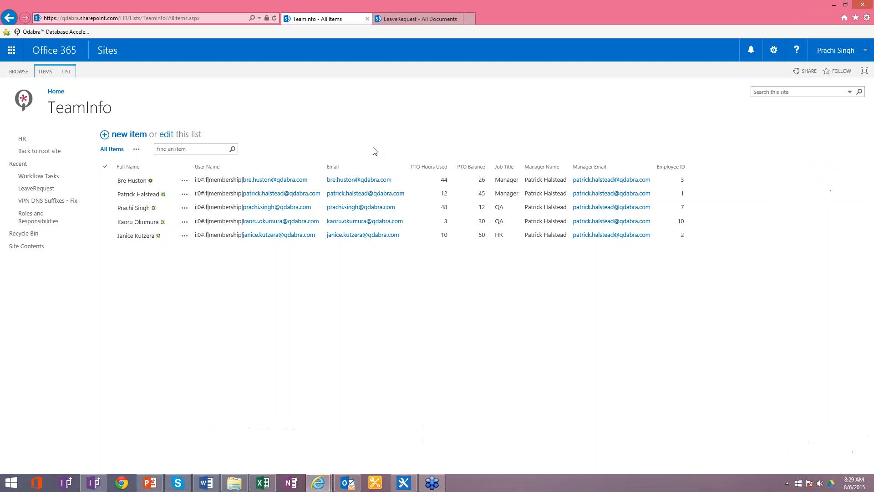
{"action": "left_click", "coordinate": [425, 20]}
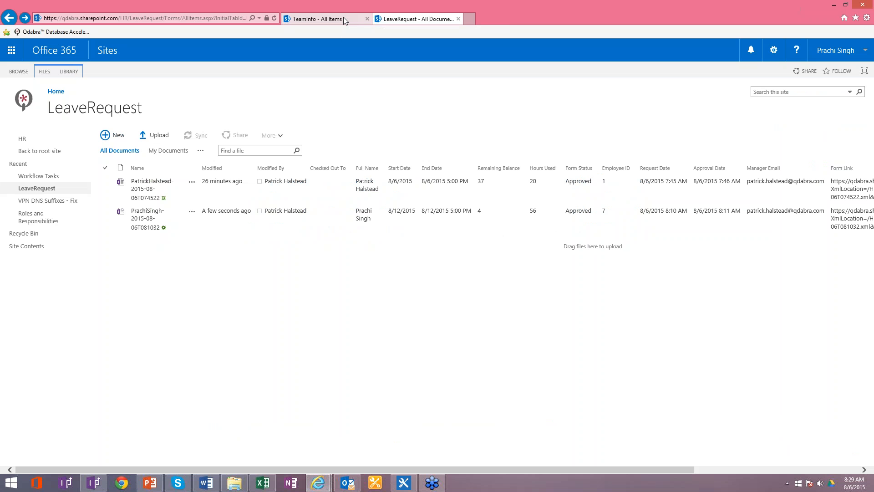
{"action": "left_click", "coordinate": [343, 17]}
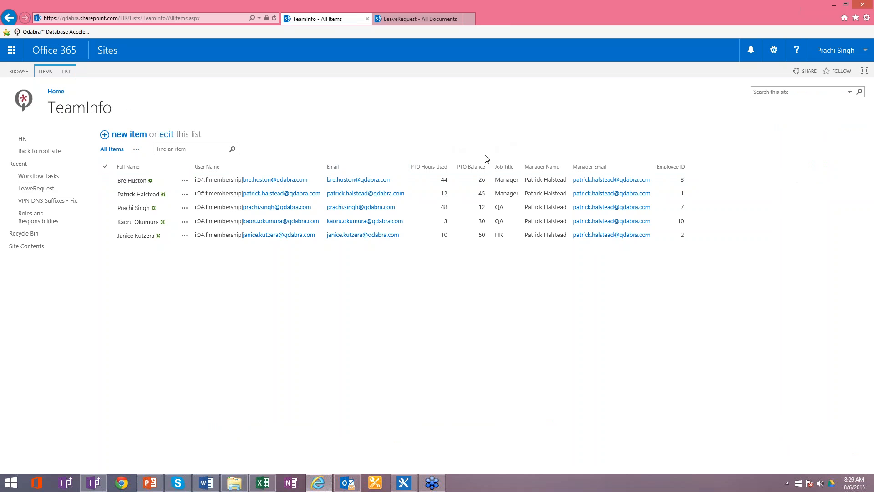
Look at the TeamInfoO365.xlsx workbook in Excel again and return to the TeamInfo list in the browser
{"action": "left_click", "coordinate": [262, 482]}
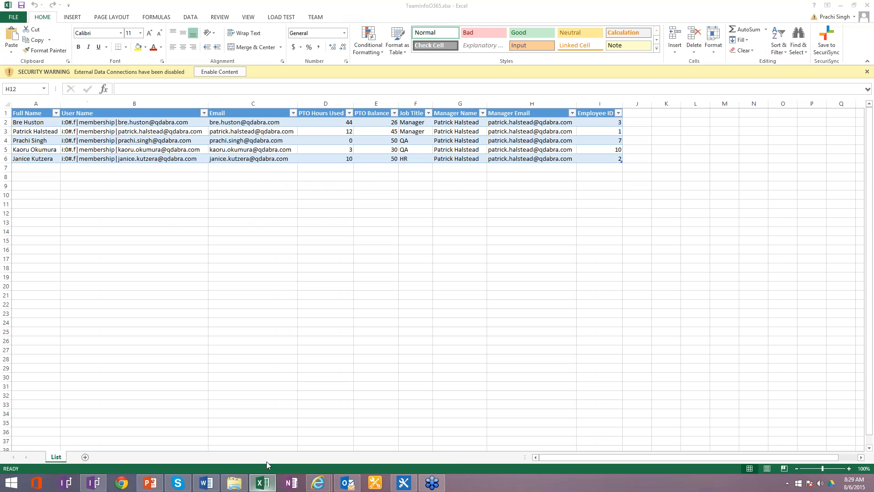
{"action": "left_click", "coordinate": [347, 484]}
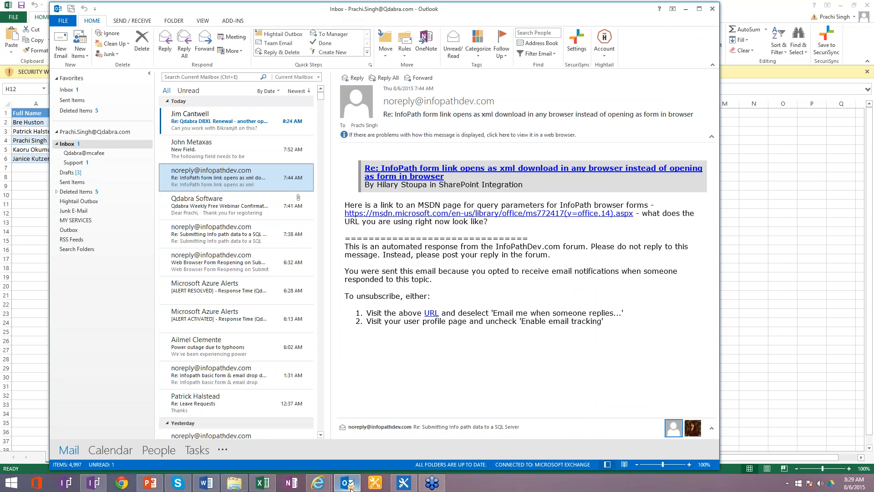
{"action": "left_click", "coordinate": [348, 484]}
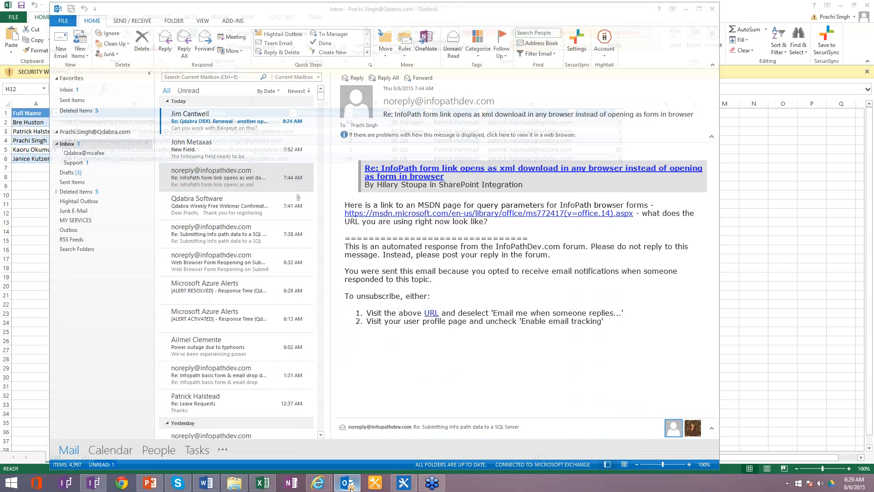
{"action": "mouse_move", "coordinate": [314, 484]}
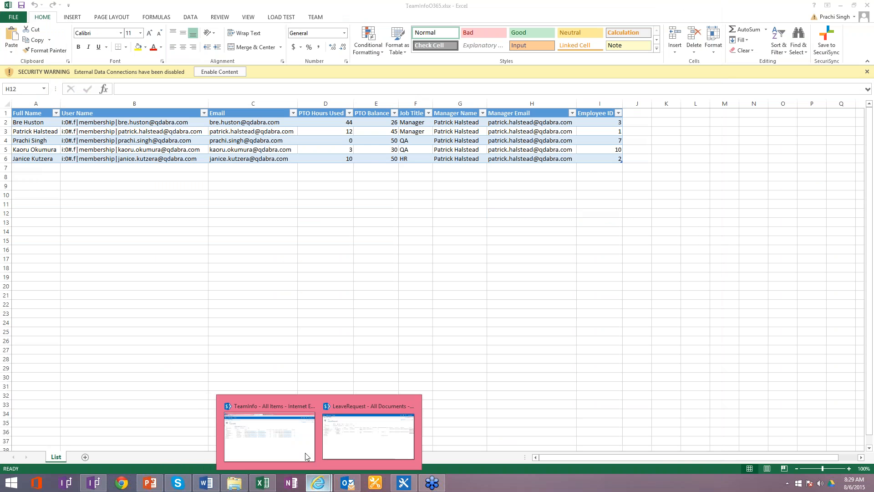
{"action": "left_click", "coordinate": [301, 439]}
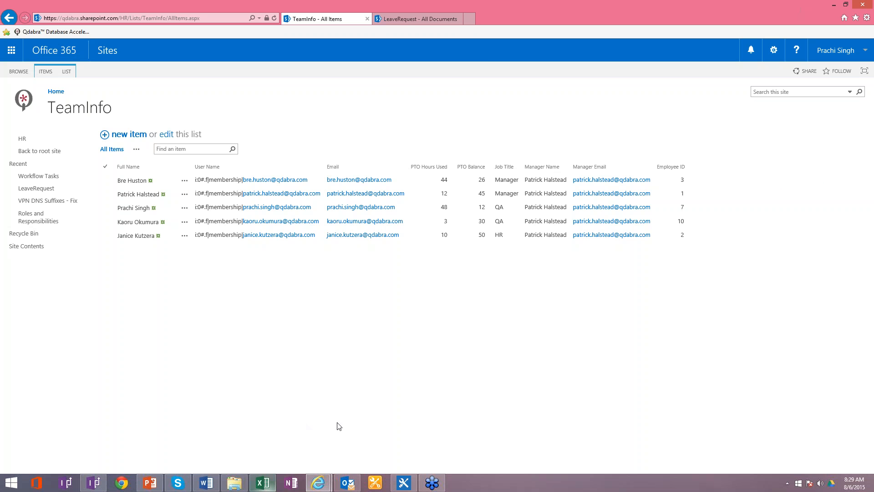
Open mapping.xml from the webinar folder in Notepad and maximize its window
{"action": "left_click", "coordinate": [235, 484]}
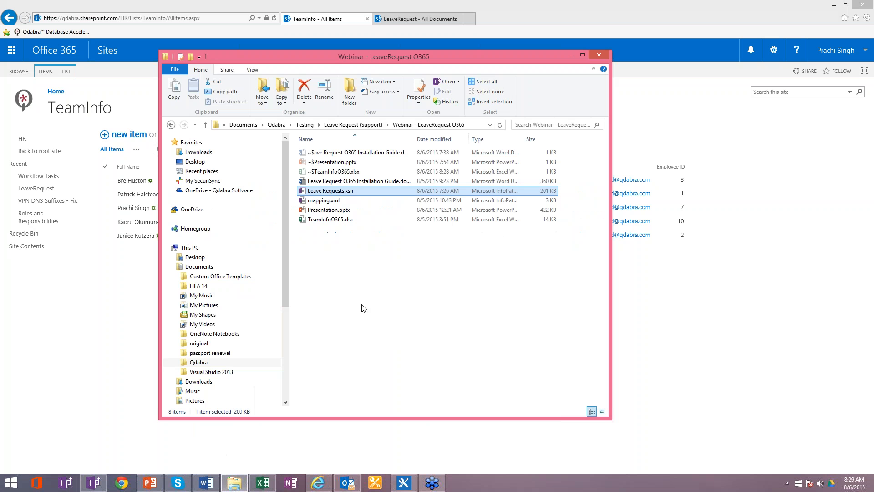
{"action": "right_click", "coordinate": [336, 200]}
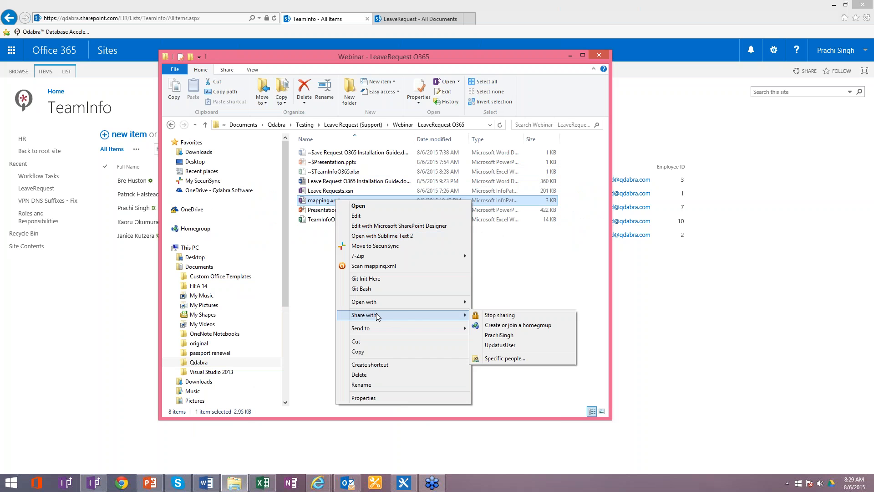
{"action": "mouse_move", "coordinate": [398, 300]}
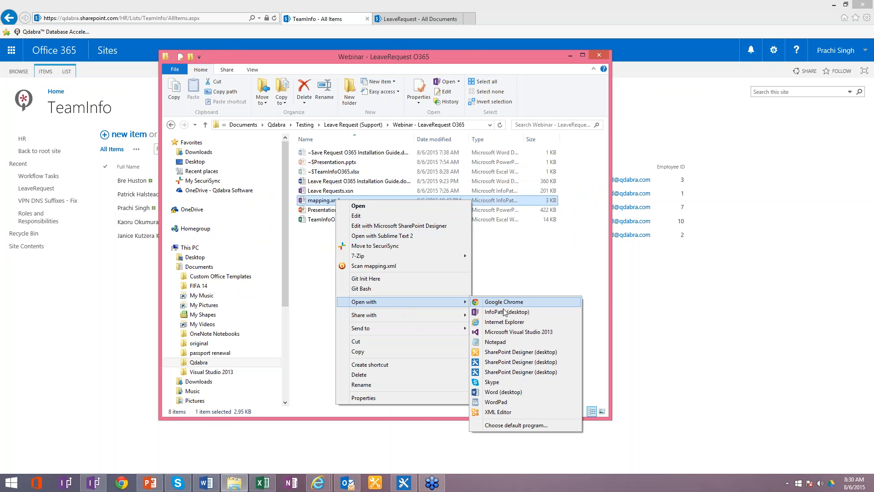
{"action": "left_click", "coordinate": [501, 342]}
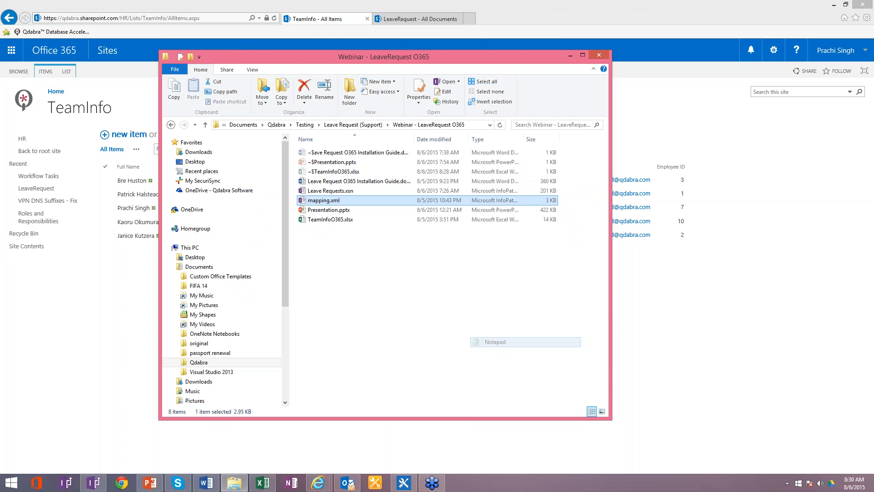
{"action": "left_click_drag", "start_coordinate": [570, 88], "coordinate": [314, 20]}
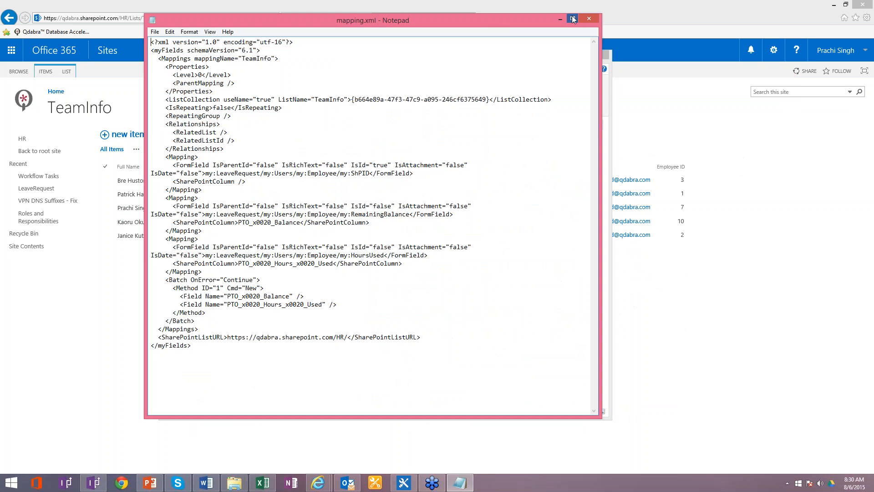
{"action": "left_click", "coordinate": [573, 18]}
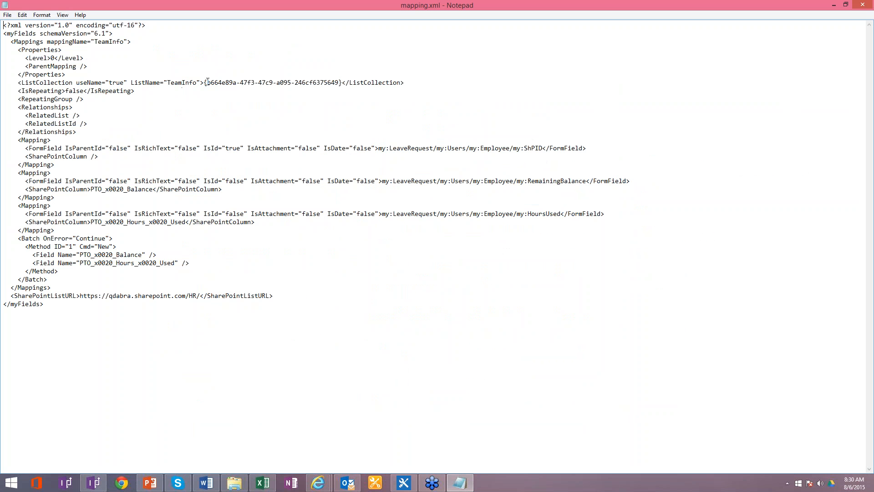
Highlight the TeamInfo list's ID in the ListCollection element and the site address in the SharePointListURL element of mapping.xml
{"action": "left_click_drag", "start_coordinate": [206, 82], "coordinate": [339, 84]}
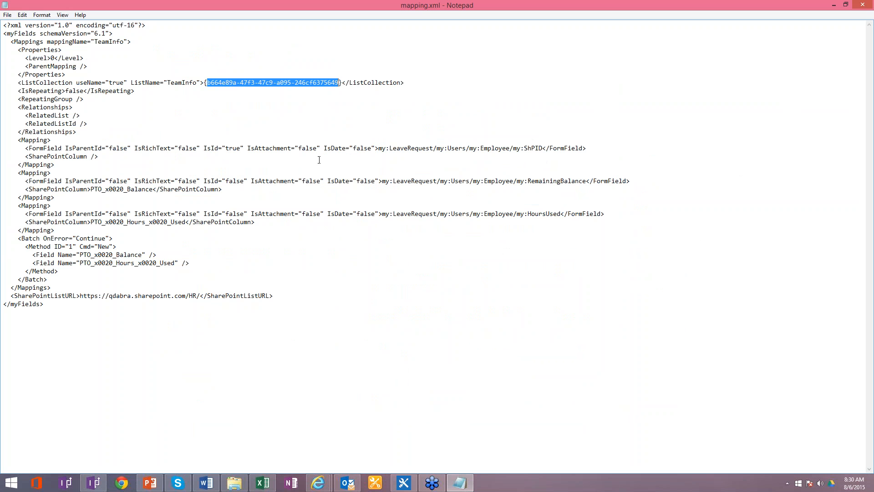
{"action": "left_click", "coordinate": [256, 311]}
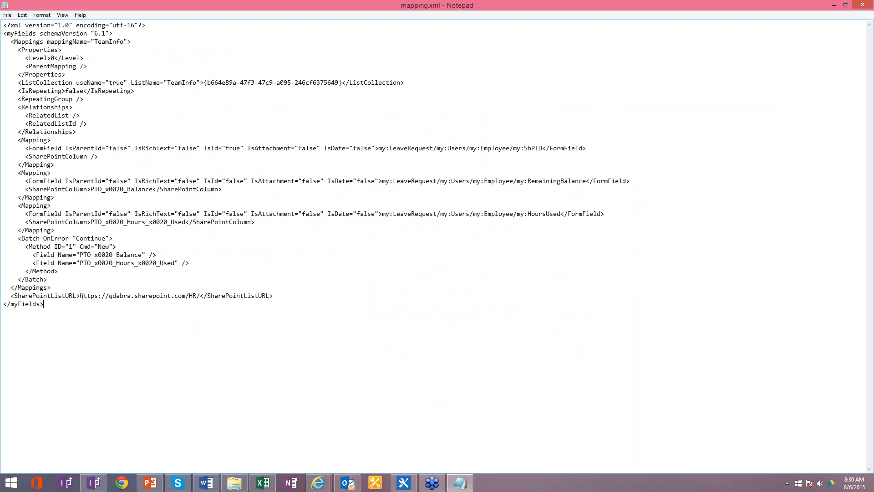
{"action": "left_click_drag", "start_coordinate": [81, 296], "coordinate": [199, 297]}
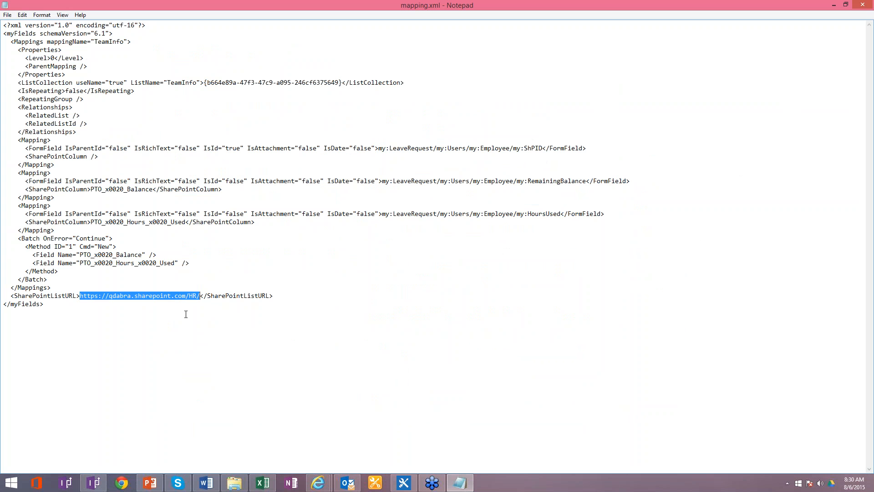
{"action": "left_click", "coordinate": [185, 314]}
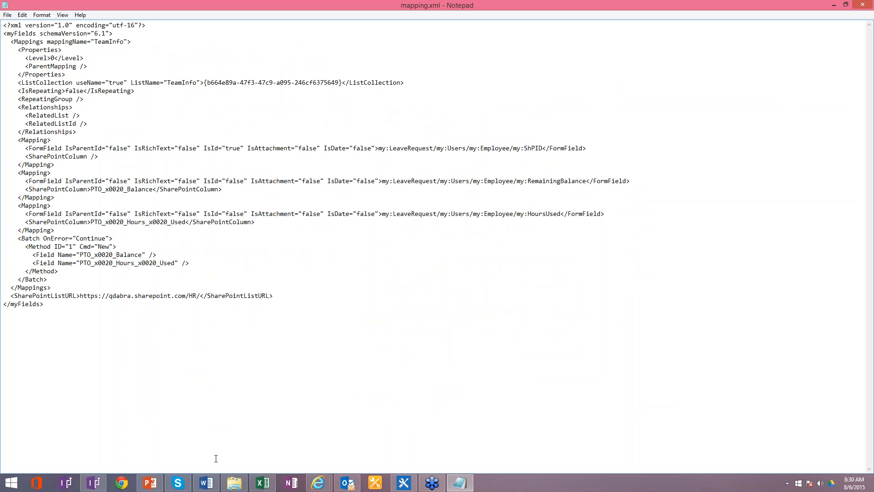
Switch to the leave request form's design in InfoPath and from there back to the TeamInfo list in the browser
{"action": "left_click", "coordinate": [104, 483]}
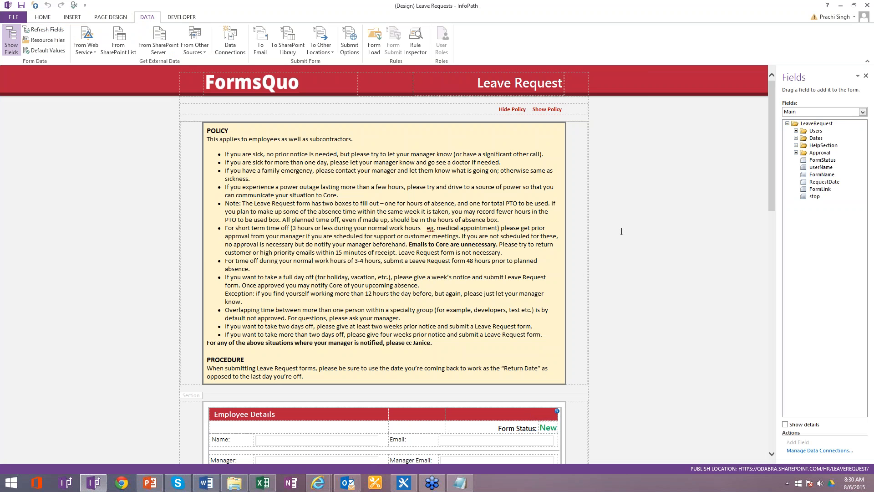
{"action": "left_click", "coordinate": [342, 488]}
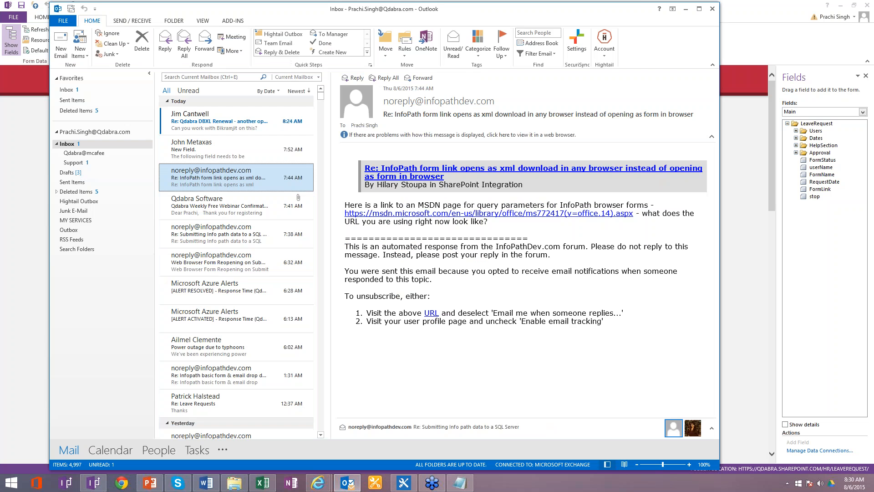
{"action": "left_click", "coordinate": [683, 13]}
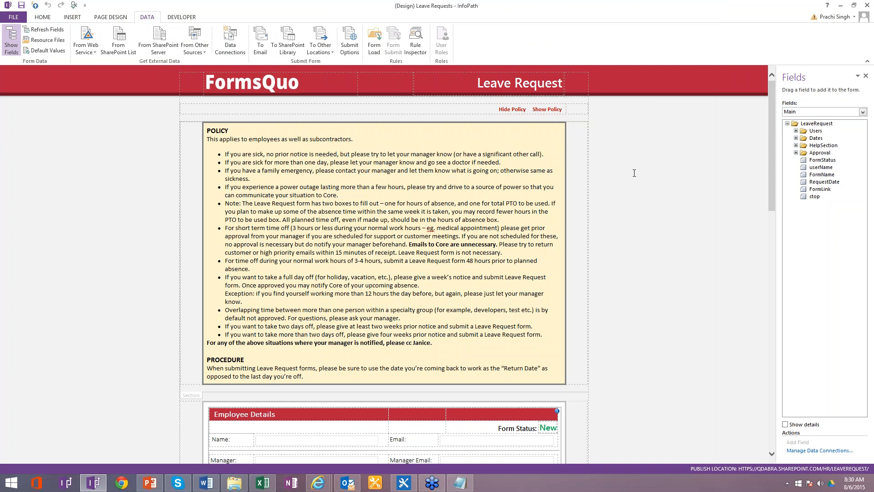
{"action": "left_click", "coordinate": [314, 484]}
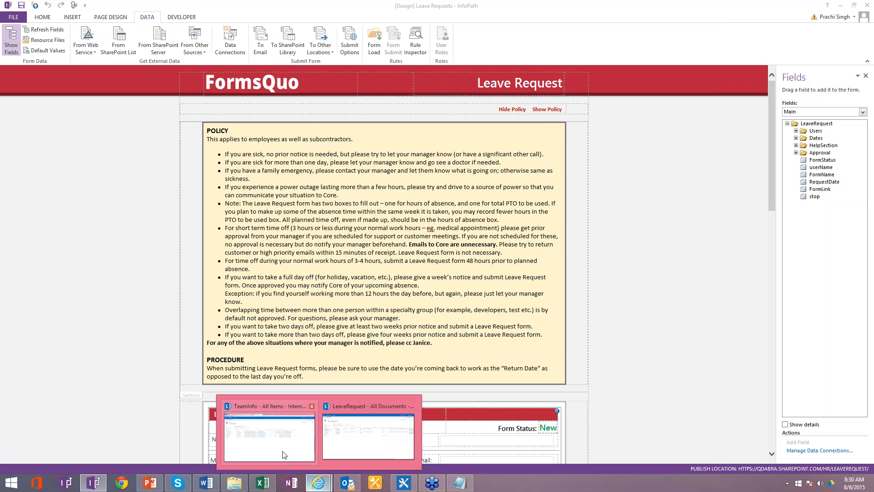
{"action": "left_click", "coordinate": [282, 453]}
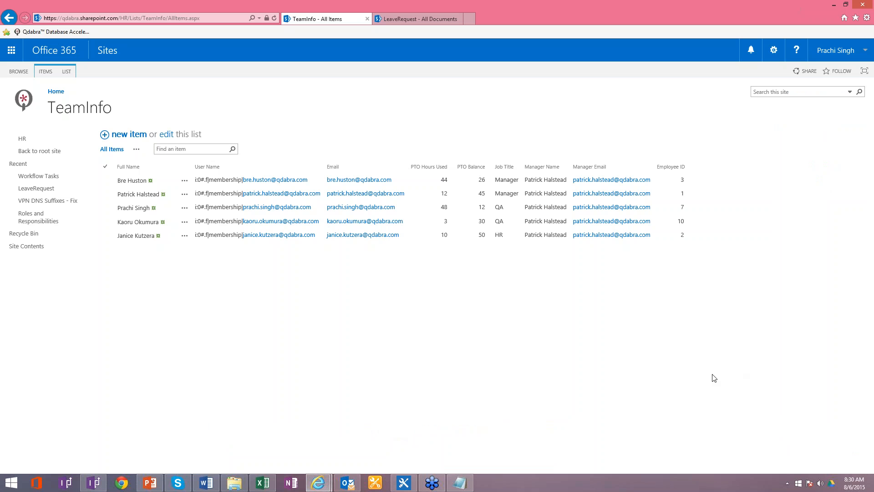
{"action": "left_click", "coordinate": [868, 309]}
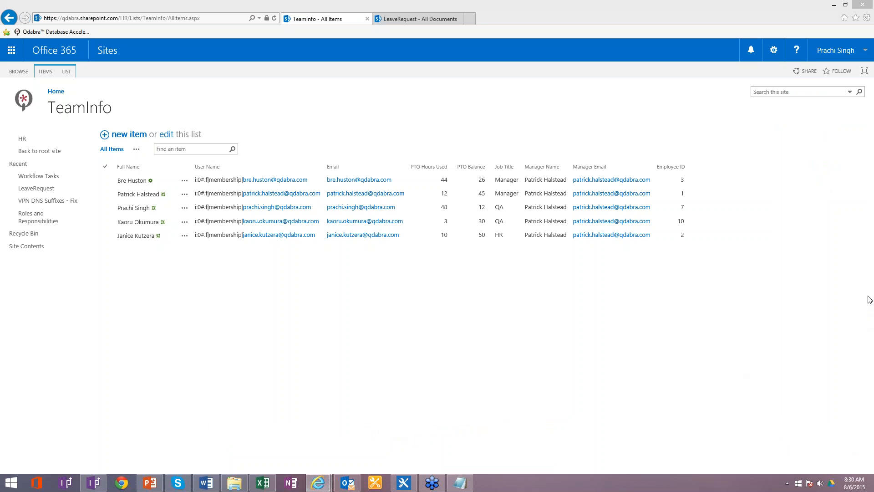